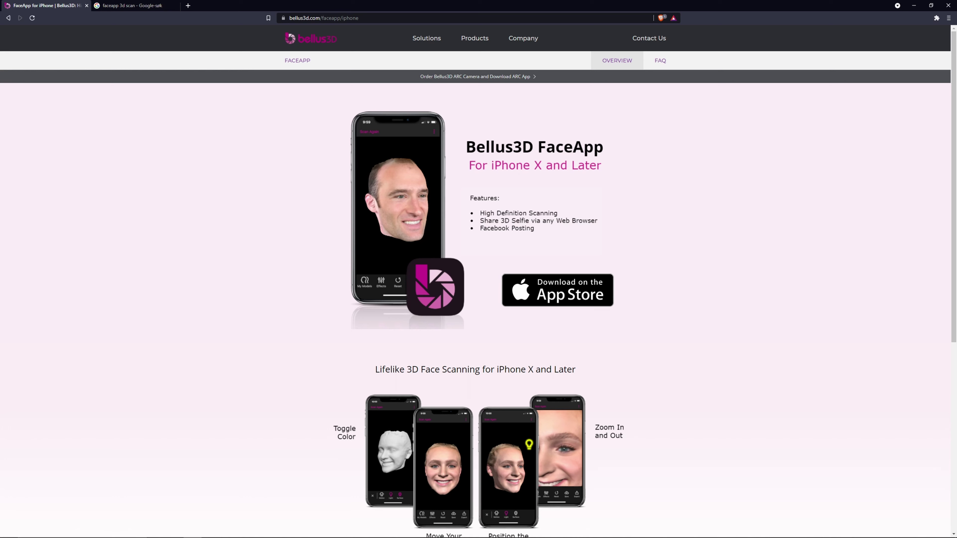
- Review the Bellus3D FaceApp page for iPhone and the All3DP list of 3D scanner apps down to its Bellus3D entry
{"action": "scroll", "coordinate": [478, 281], "scroll_direction": "down", "scroll_amount": 5}
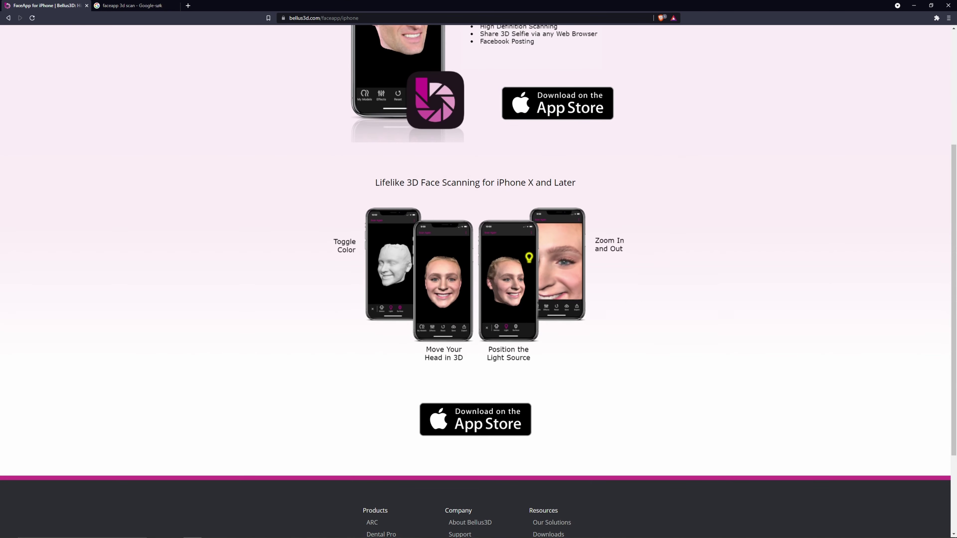
{"action": "scroll", "coordinate": [478, 281], "scroll_direction": "up", "scroll_amount": 5}
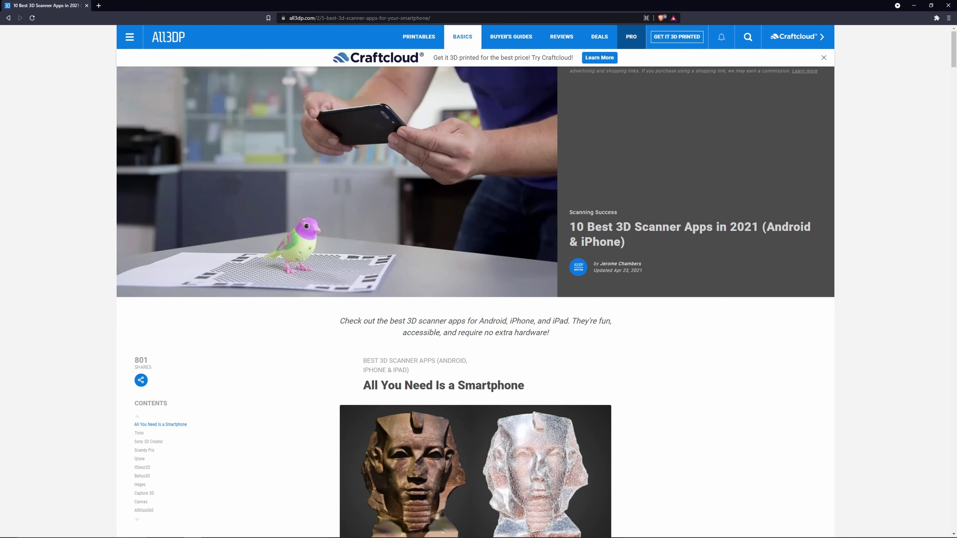
{"action": "left_click_drag", "start_coordinate": [570, 226], "coordinate": [642, 264]}
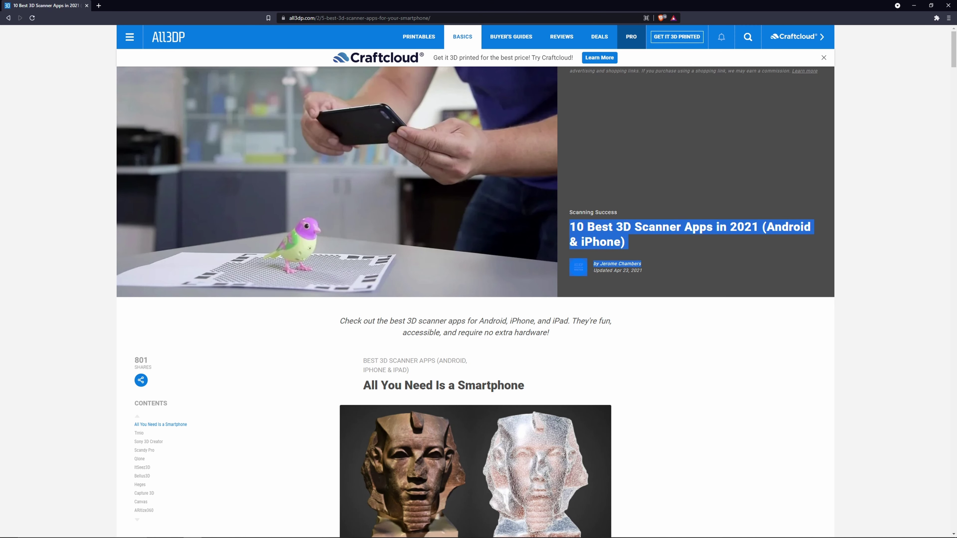
{"action": "left_click", "coordinate": [642, 263]}
{"action": "scroll", "coordinate": [475, 302], "scroll_direction": "down", "scroll_amount": 20}
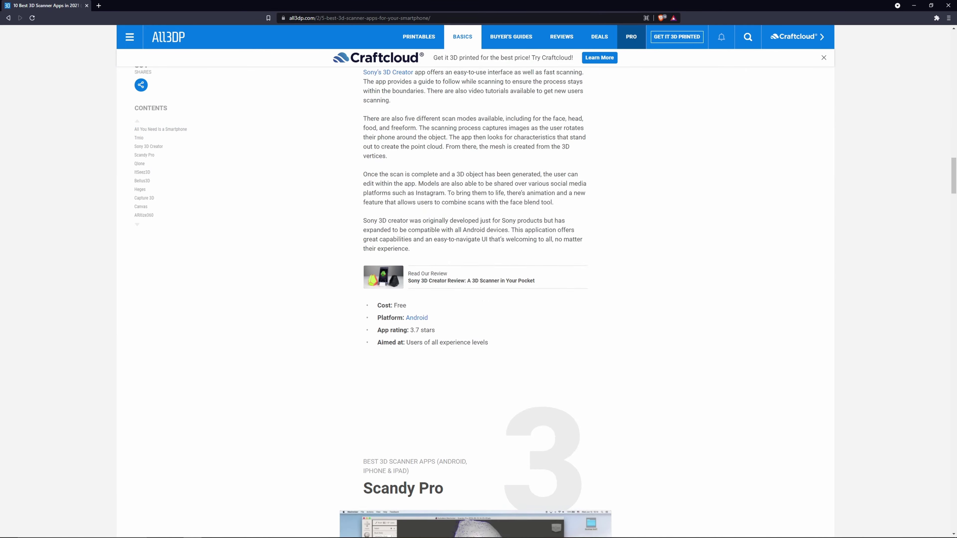
{"action": "scroll", "coordinate": [476, 303], "scroll_direction": "down", "scroll_amount": 20}
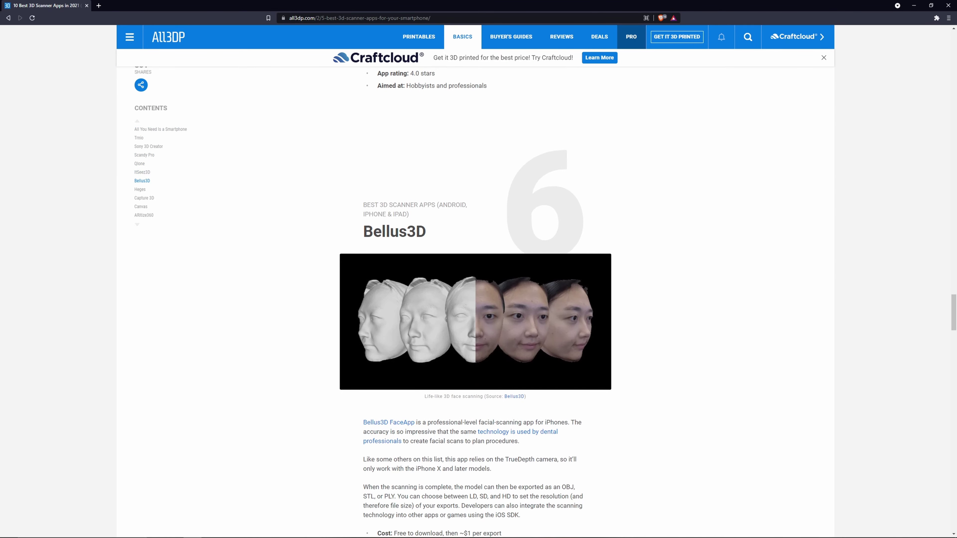
{"action": "scroll", "coordinate": [476, 301], "scroll_direction": "down", "scroll_amount": 10}
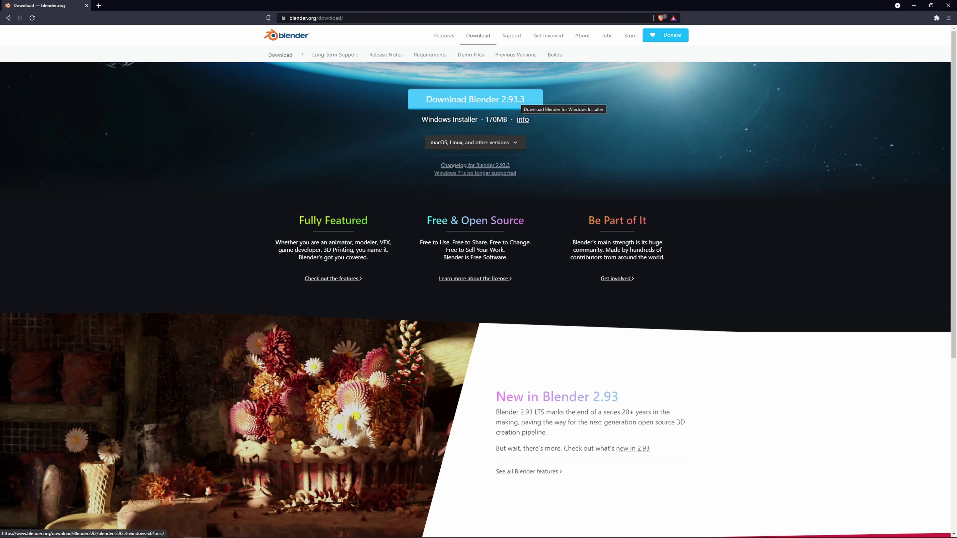
- Download the Blender 2.93.3 Windows installer and save it to the Desktop
{"action": "left_click", "coordinate": [519, 100]}
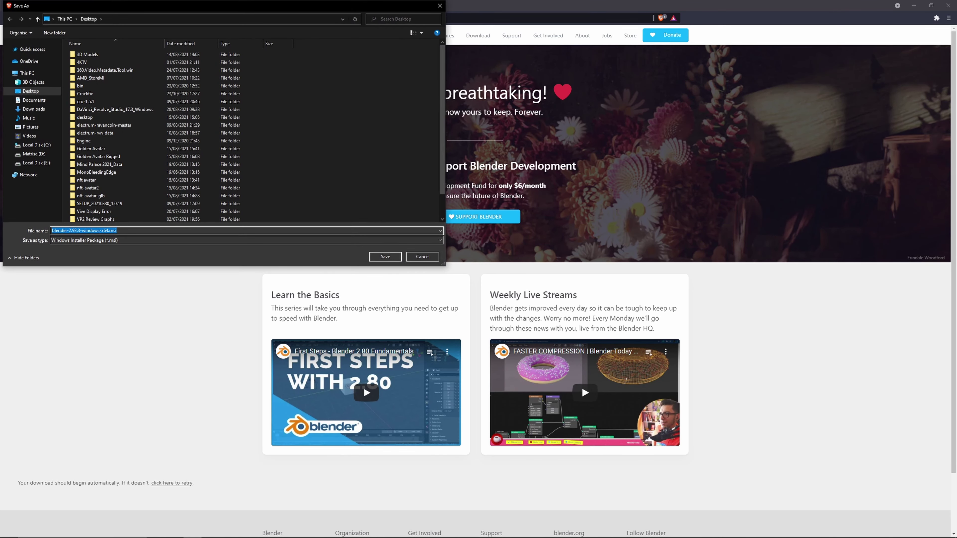
{"action": "key", "text": "Return"}
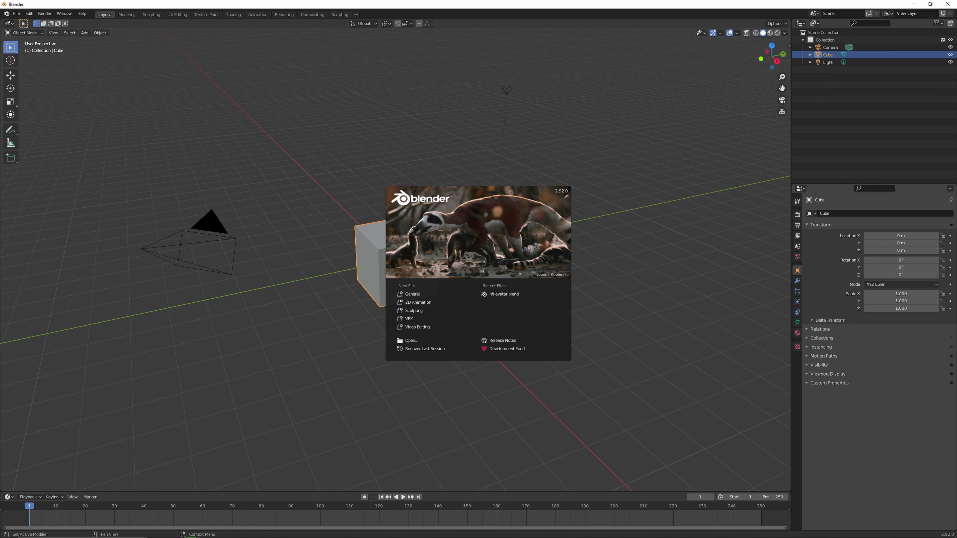
- Switch to Blender, dismiss the splash screen and delete the default cube
{"action": "key", "text": "Escape"}
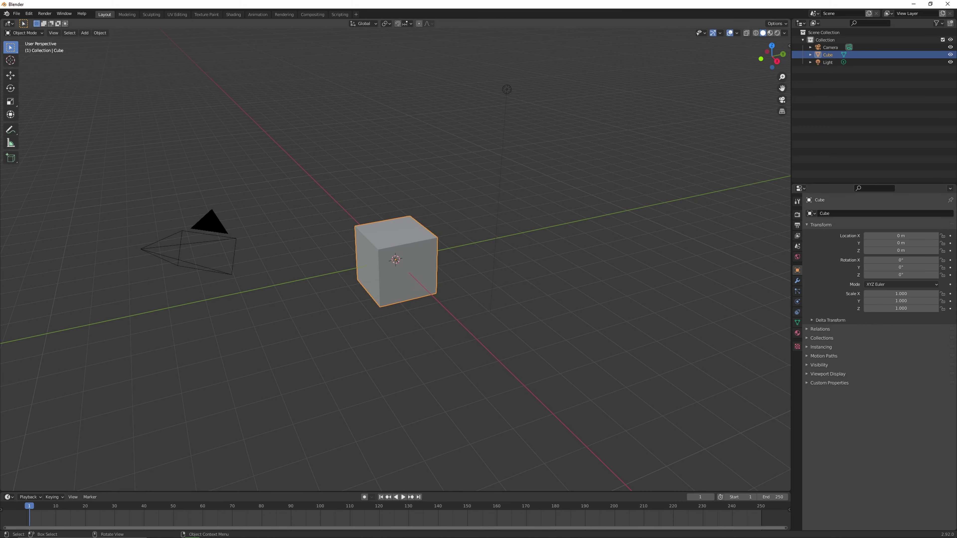
{"action": "key", "text": "Delete"}
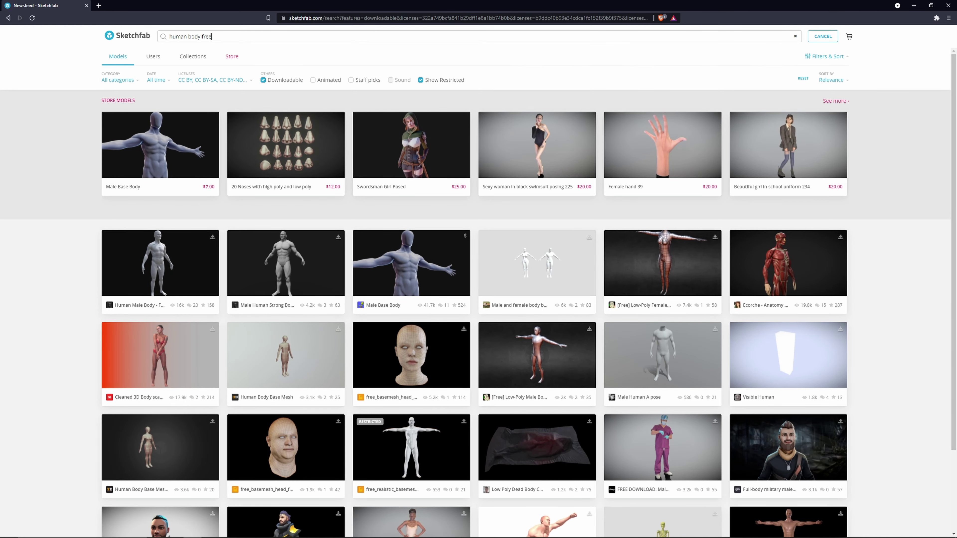
- Open the Male Human A pose model from the Sketchfab results for "human body free" and review its details
{"action": "scroll", "coordinate": [478, 294], "scroll_direction": "down", "scroll_amount": 1}
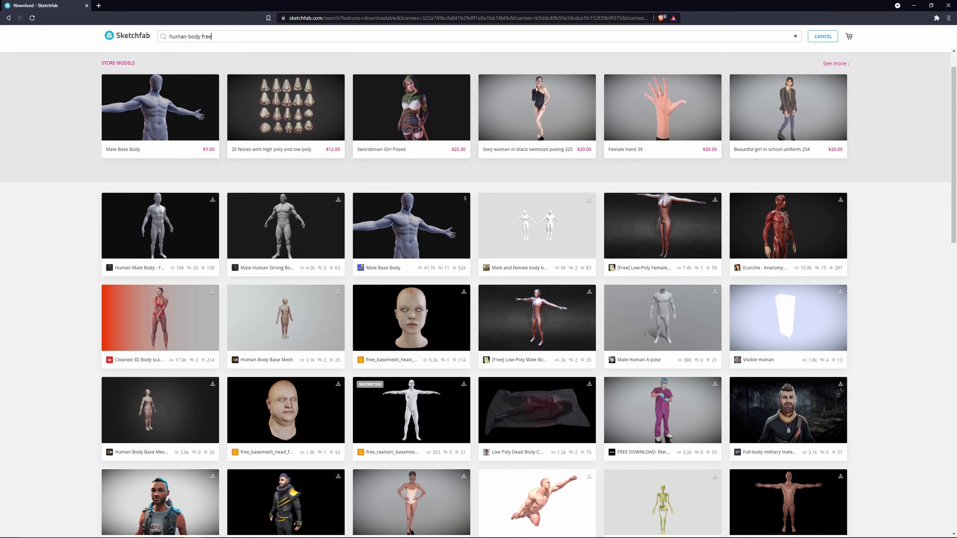
{"action": "scroll", "coordinate": [479, 294], "scroll_direction": "down", "scroll_amount": 1}
{"action": "left_click", "coordinate": [662, 280]}
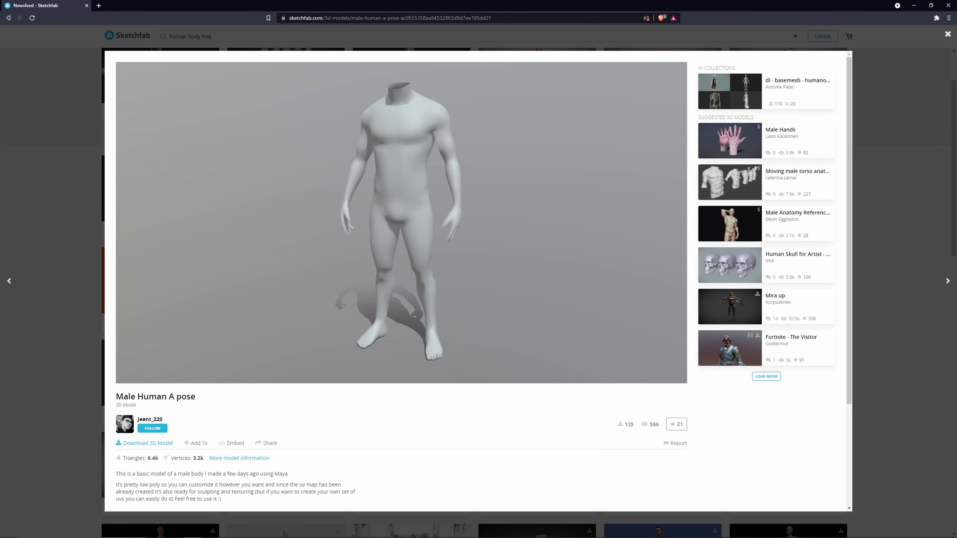
{"action": "scroll", "coordinate": [479, 283], "scroll_direction": "down", "scroll_amount": 2}
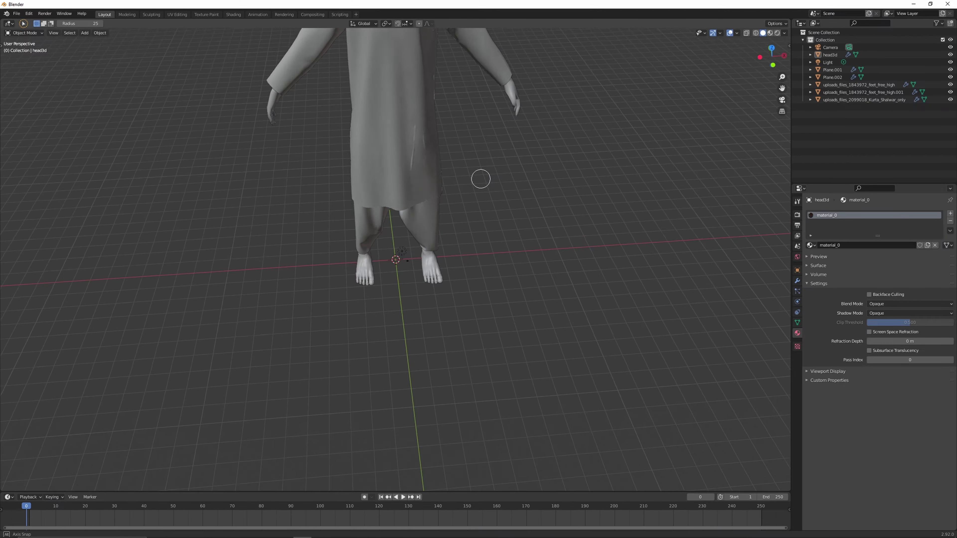
- Inspect the assembled clothed avatar in Blender and the textured nft-avatar.obj in 3D Viewer, closing the viewer
{"action": "mouse_move", "coordinate": [481, 178]}
{"action": "middle_mouse_down"}
{"action": "mouse_move", "coordinate": [483, 197]}
{"action": "mouse_move", "coordinate": [513, 205]}
{"action": "mouse_move", "coordinate": [566, 182]}
{"action": "mouse_move", "coordinate": [425, 170]}
{"action": "mouse_move", "coordinate": [504, 152]}
{"action": "middle_mouse_up"}
{"action": "scroll", "coordinate": [486, 159], "scroll_direction": "down", "scroll_amount": 4}
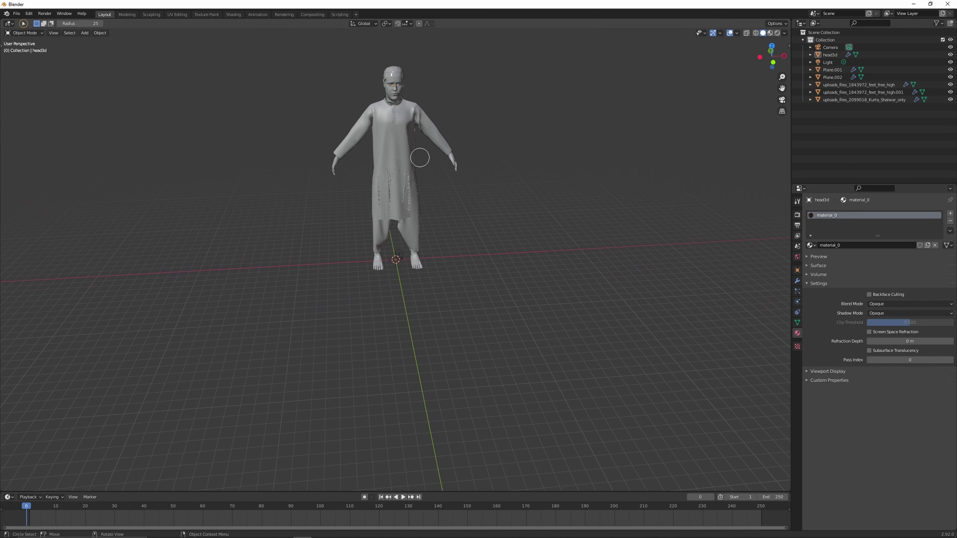
{"action": "left_click", "coordinate": [913, 3]}
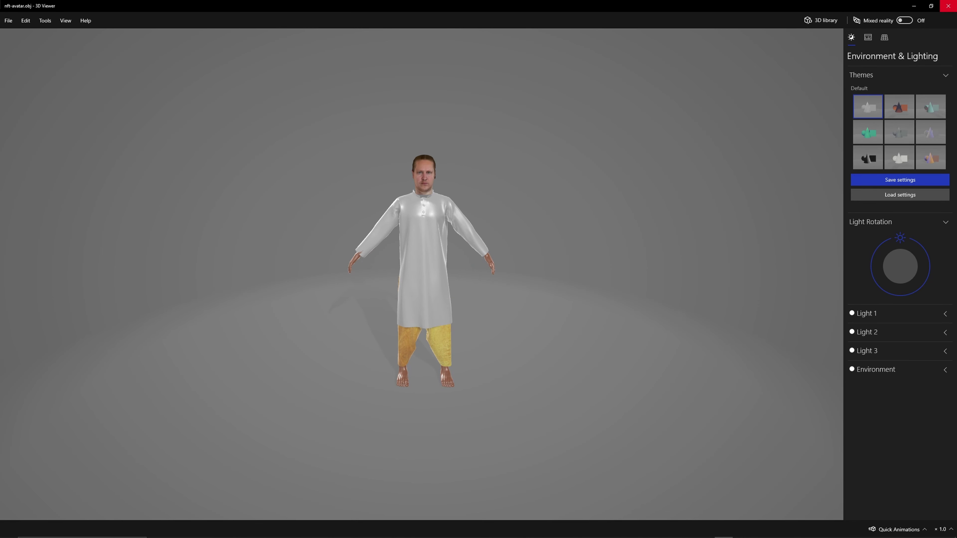
{"action": "left_click", "coordinate": [949, 6]}
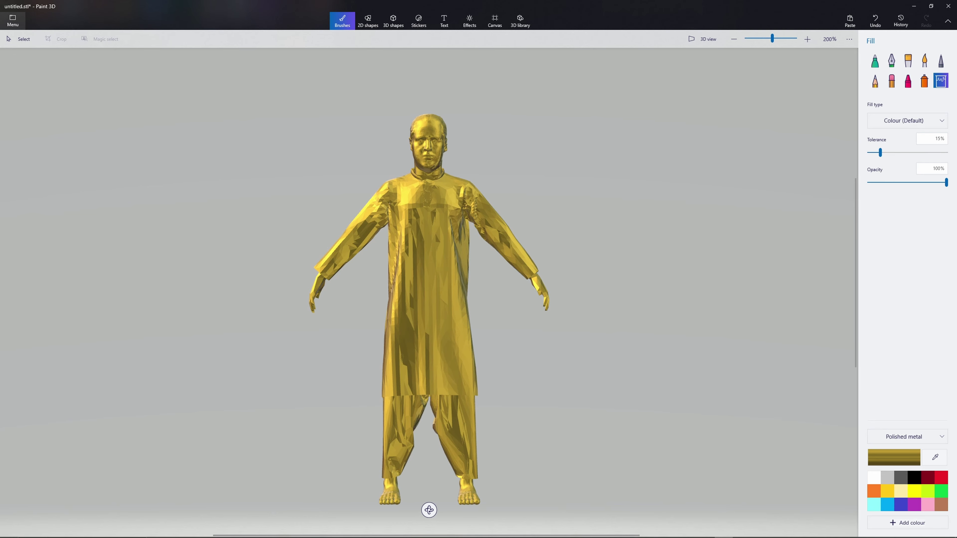
{"action": "left_click", "coordinate": [12, 20]}
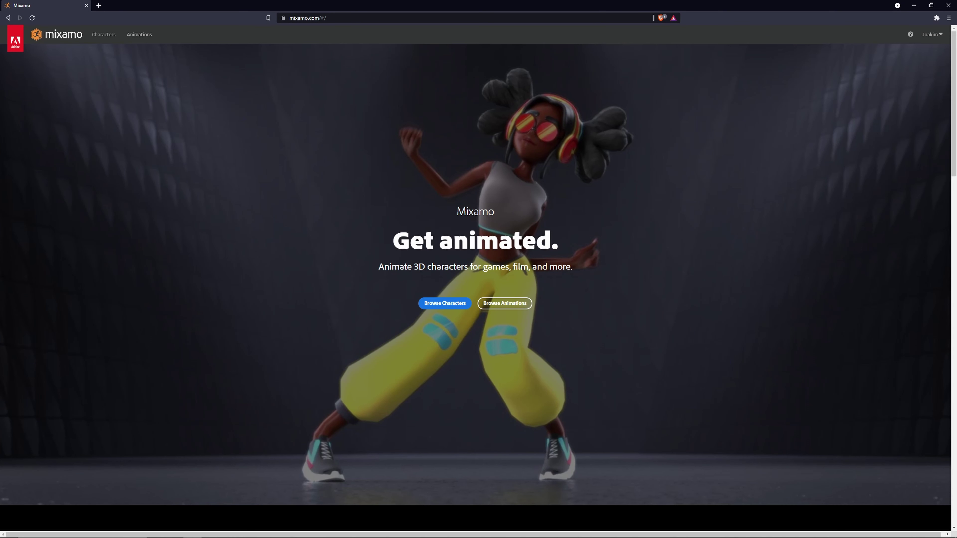
{"action": "left_click", "coordinate": [932, 35]}
{"action": "key", "text": "Escape"}
- Upload the avatar's 3D file to Mixamo as a new character
{"action": "left_click", "coordinate": [104, 34]}
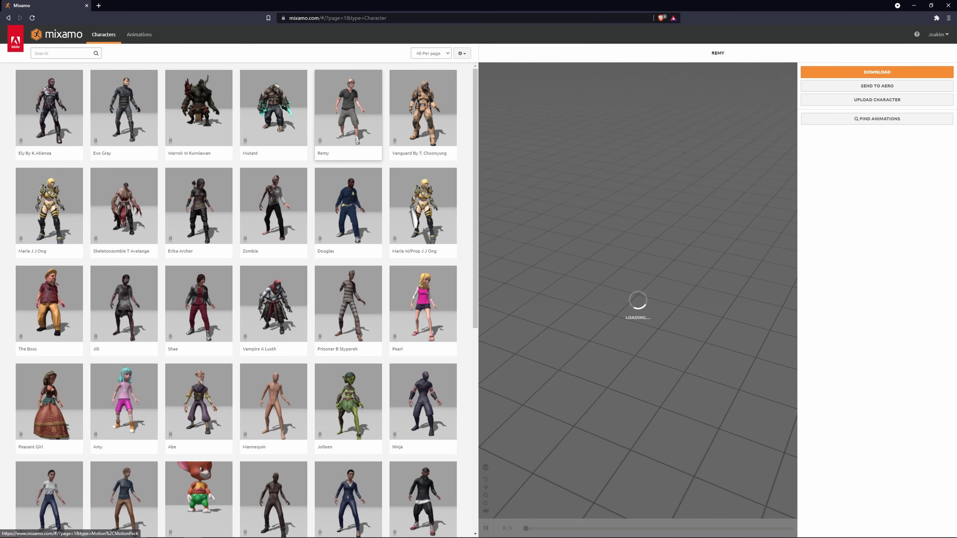
{"action": "left_click", "coordinate": [877, 100]}
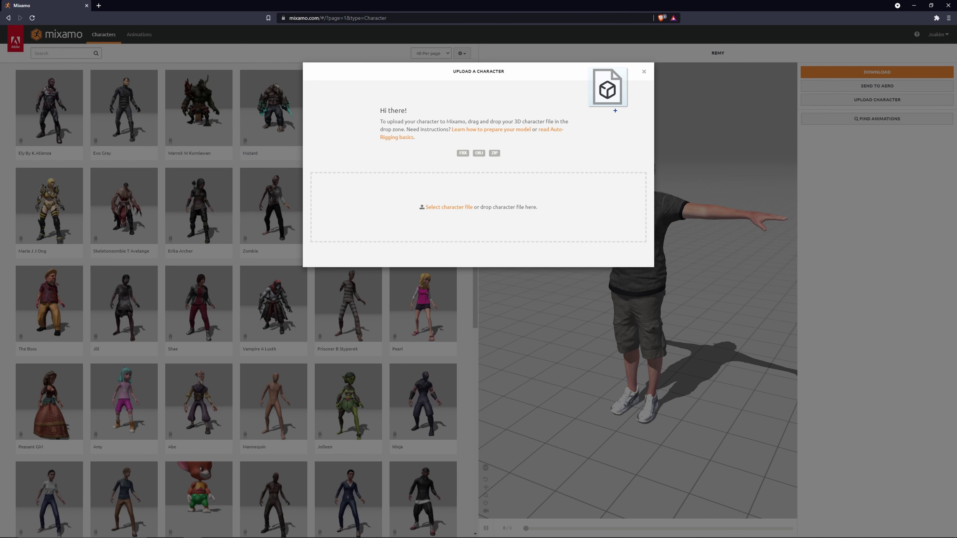
{"action": "left_click_drag", "start_coordinate": [609, 104], "coordinate": [454, 212]}
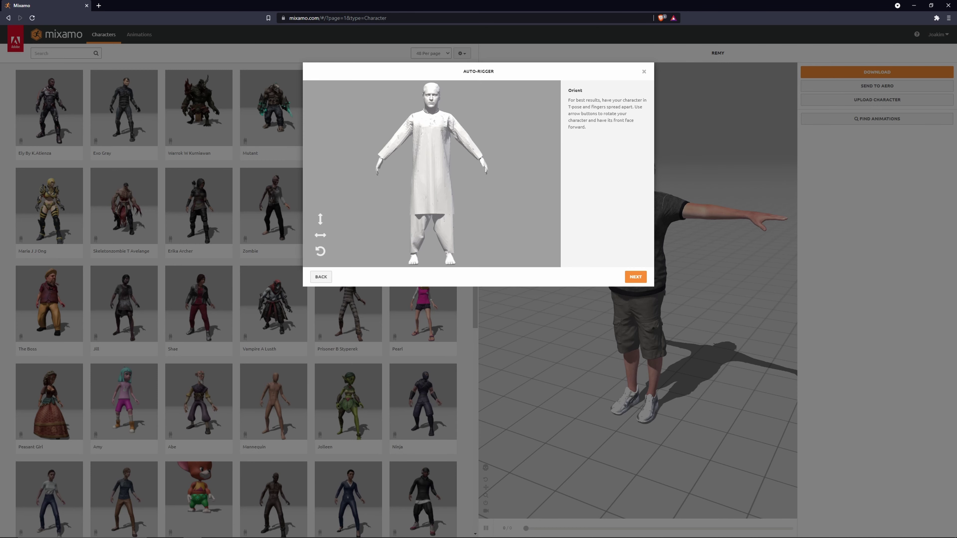
- Accept the avatar's orientation and place the chin, wrist, elbow, knee and groin markers with symmetry to auto-rig it with the Standard Skeleton (65)
{"action": "left_click", "coordinate": [636, 277]}
{"action": "mouse_move", "coordinate": [344, 173]}
{"action": "left_mouse_down"}
{"action": "mouse_move", "coordinate": [434, 86]}
{"action": "mouse_move", "coordinate": [431, 105]}
{"action": "left_mouse_up"}
{"action": "left_click_drag", "start_coordinate": [343, 193], "coordinate": [381, 157]}
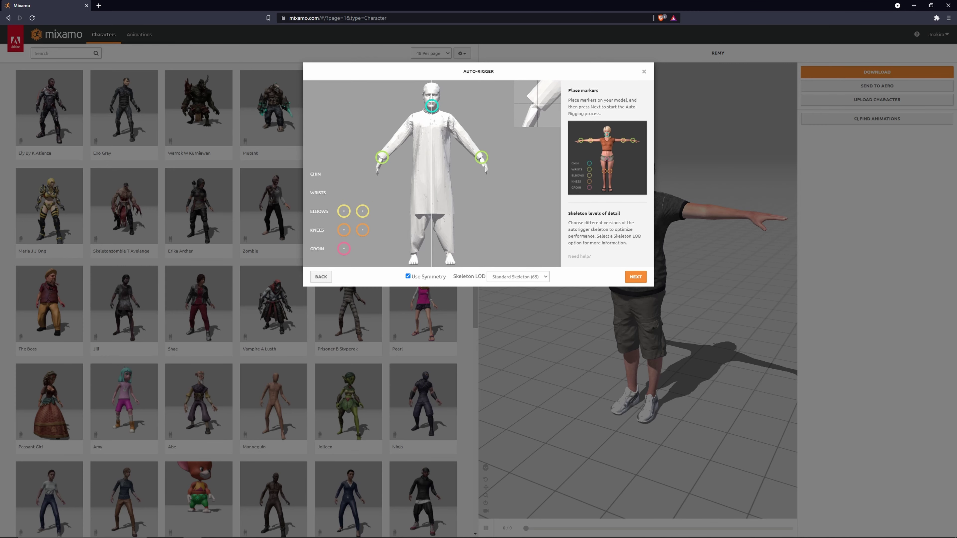
{"action": "left_click_drag", "start_coordinate": [344, 211], "coordinate": [397, 139]}
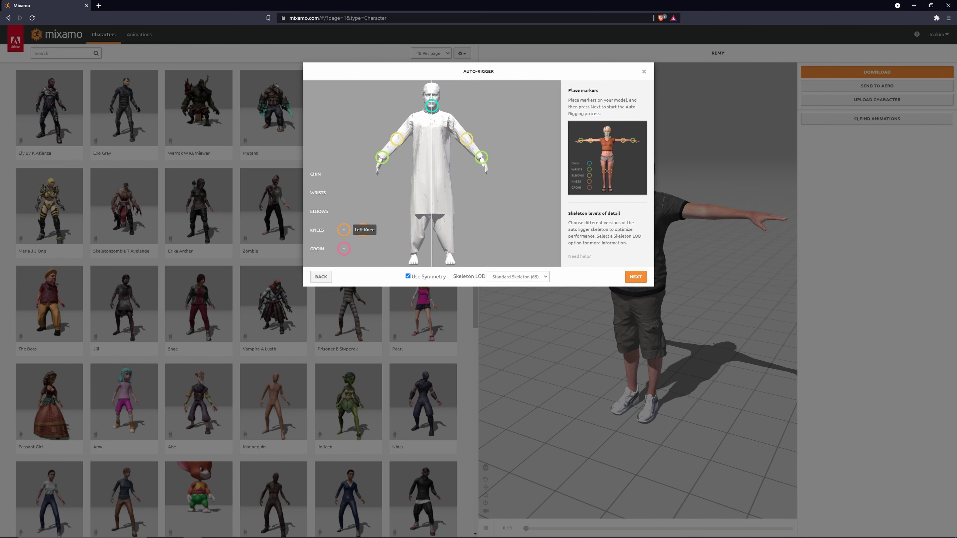
{"action": "left_click_drag", "start_coordinate": [343, 230], "coordinate": [417, 215]}
{"action": "mouse_move", "coordinate": [344, 248]}
{"action": "left_mouse_down"}
{"action": "mouse_move", "coordinate": [432, 201]}
{"action": "mouse_move", "coordinate": [432, 189]}
{"action": "left_mouse_up"}
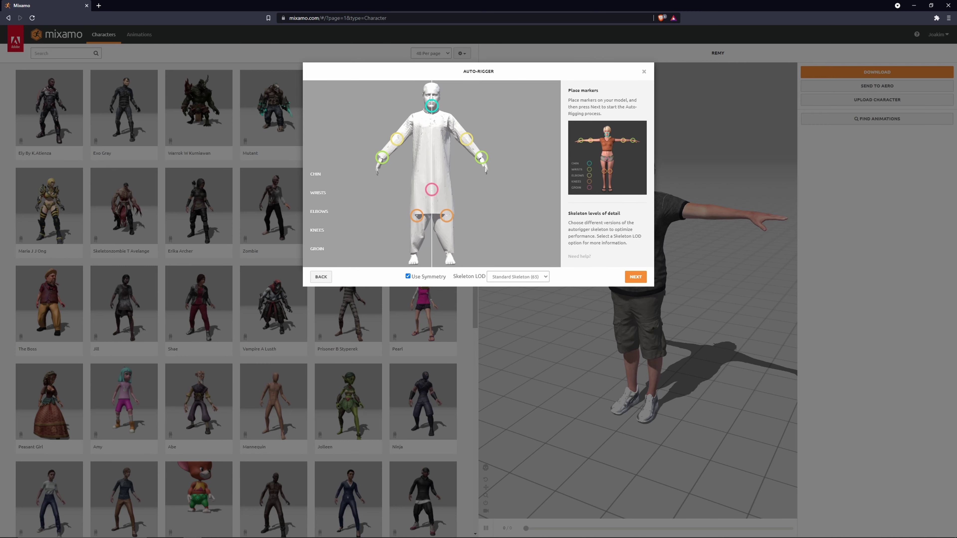
{"action": "left_click", "coordinate": [635, 276]}
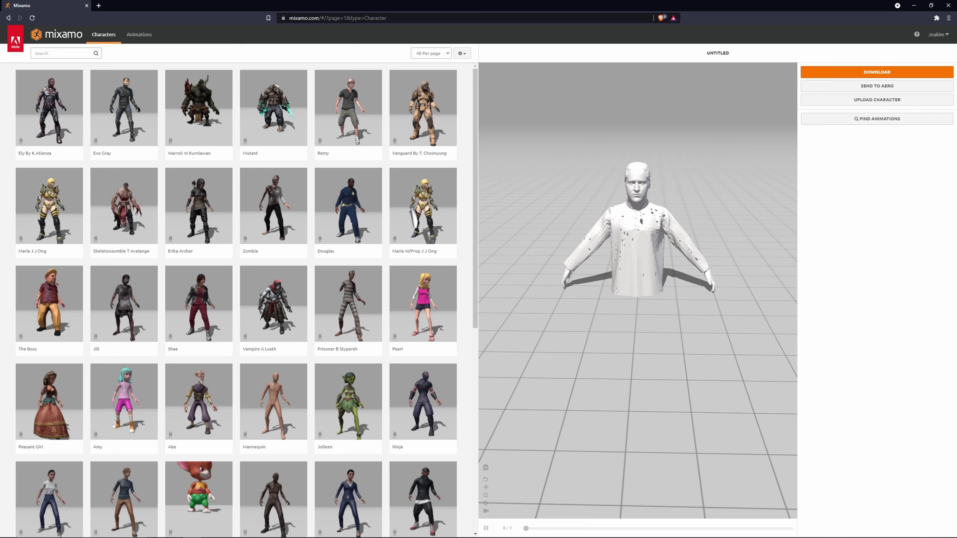
- Download the rigged character in FBX for Unity (.fbx) format with the T-pose
{"action": "left_click", "coordinate": [877, 71]}
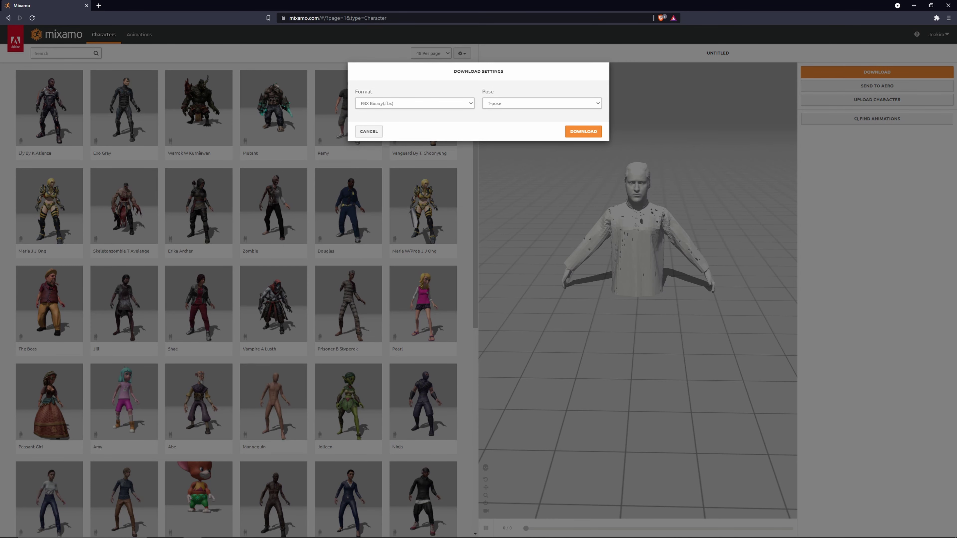
{"action": "left_click", "coordinate": [413, 102]}
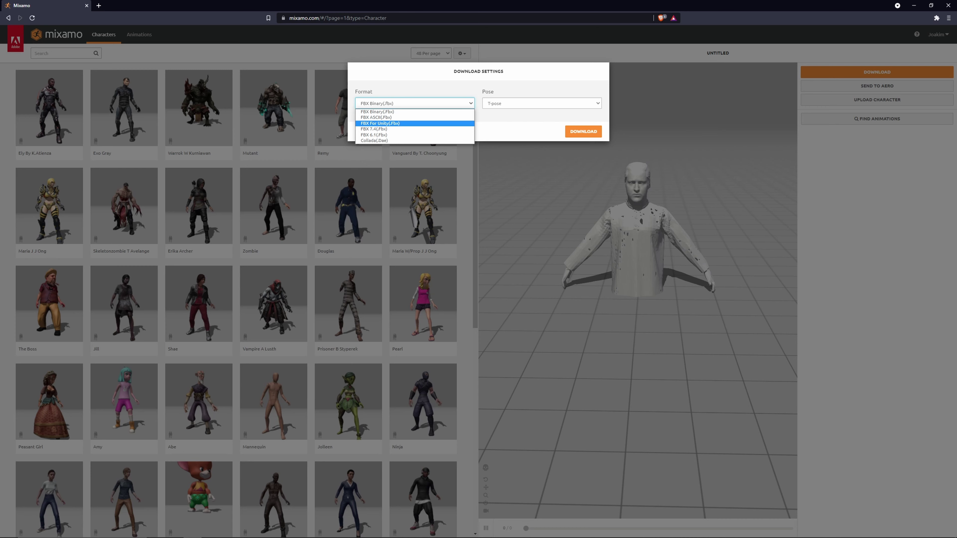
{"action": "key", "text": "Return"}
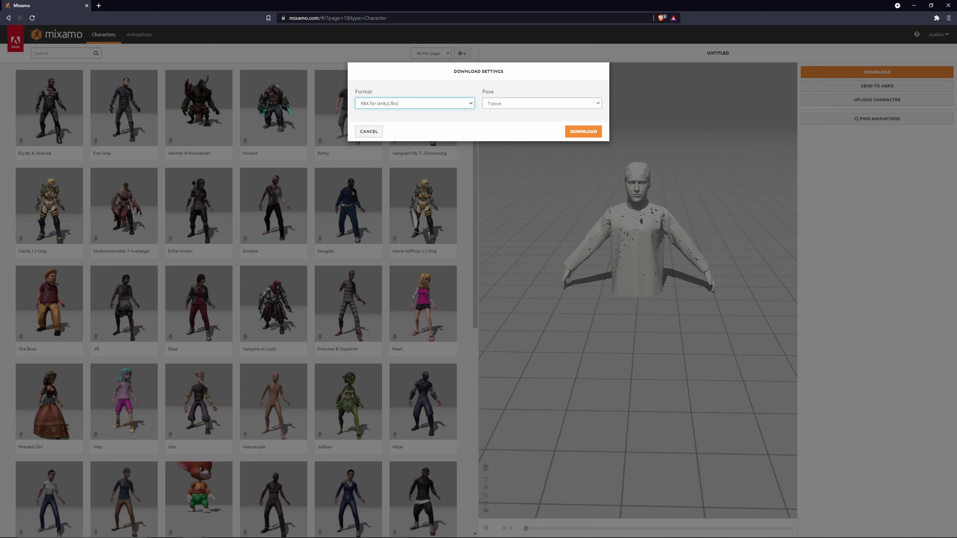
{"action": "left_click", "coordinate": [583, 131]}
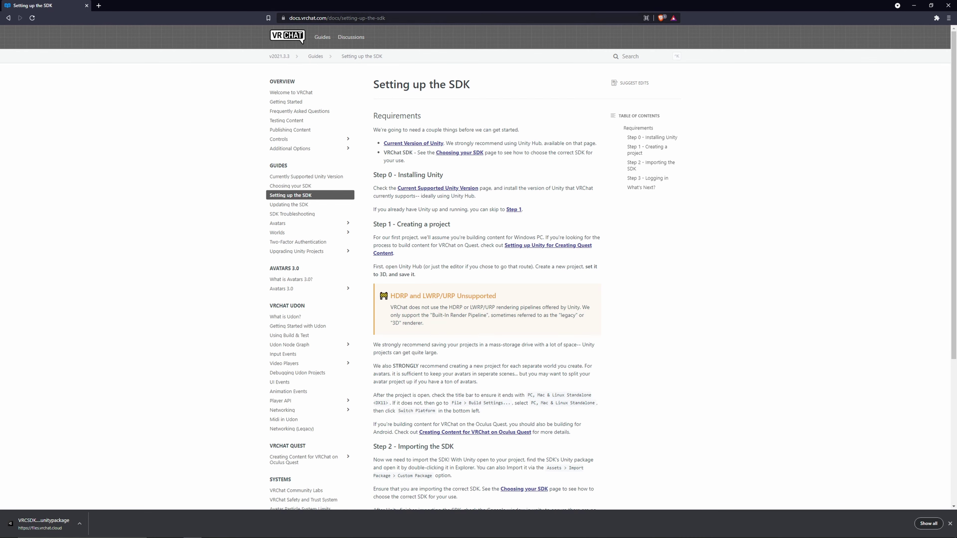
- Check the VRChat documentation for the currently supported Unity version and return to the SDK setup guide
{"action": "key", "text": "ctrl+l"}
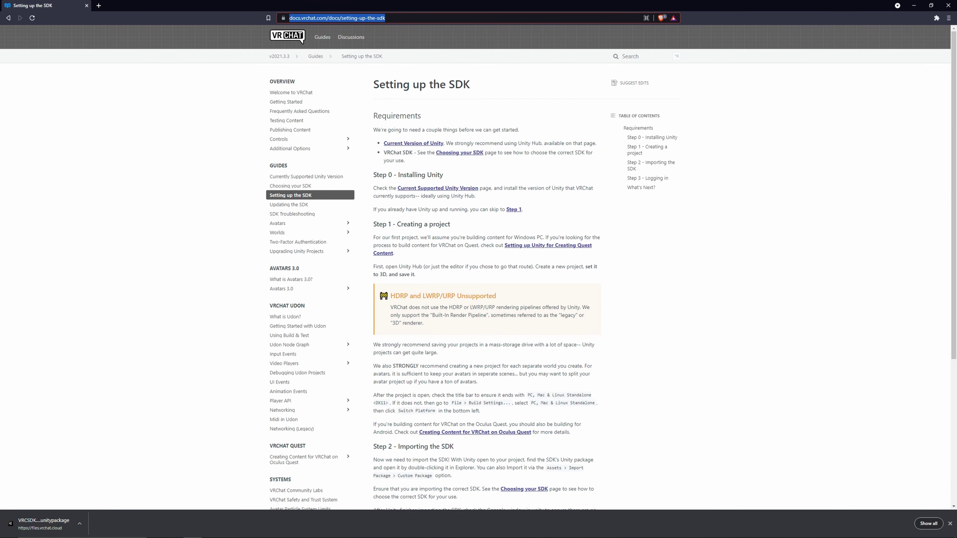
{"action": "key", "text": "Escape"}
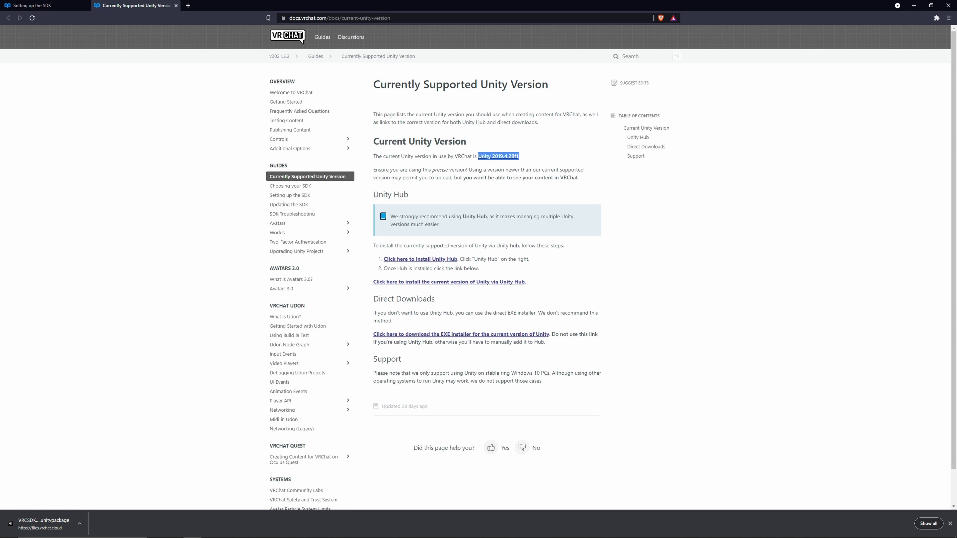
{"action": "left_click", "coordinate": [497, 144]}
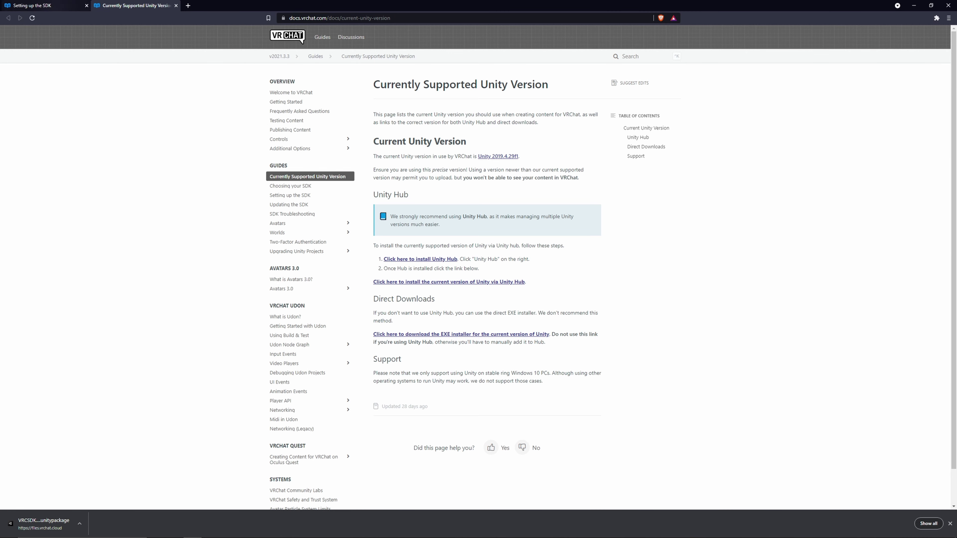
{"action": "left_click", "coordinate": [46, 6]}
- Switch to Unity Hub and check which Unity versions are installed and available for new projects
{"action": "key", "text": "alt+Tab"}
{"action": "key", "text": "alt+Tab"}
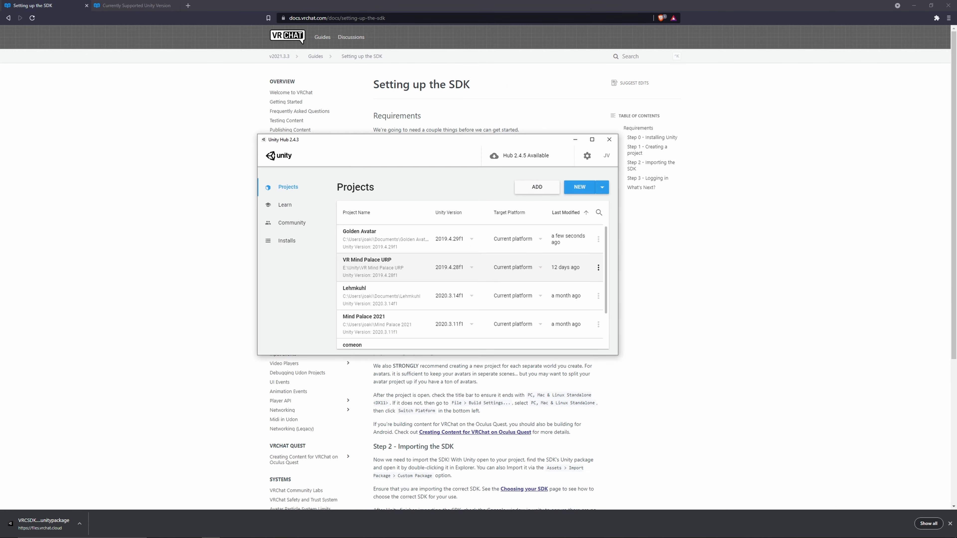
{"action": "left_click", "coordinate": [601, 187]}
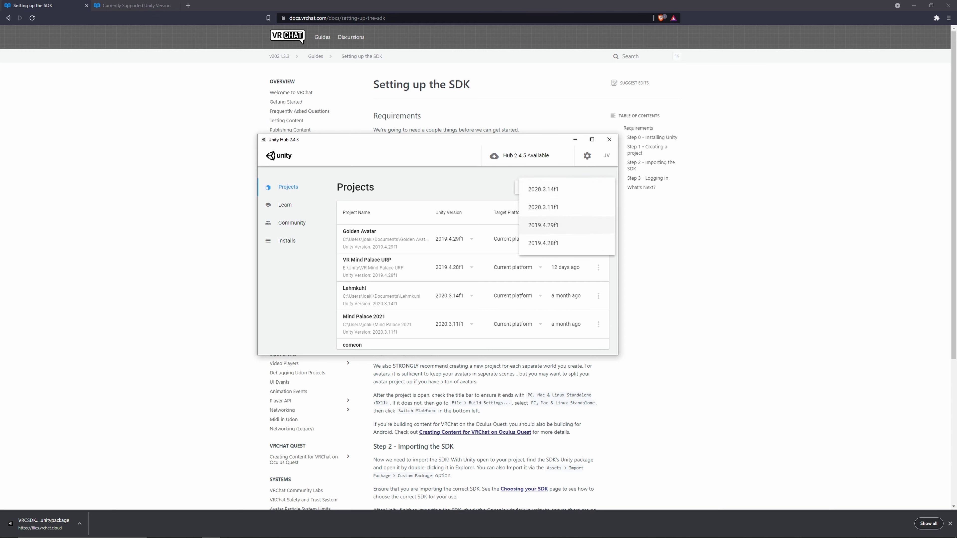
{"action": "left_click", "coordinate": [287, 240]}
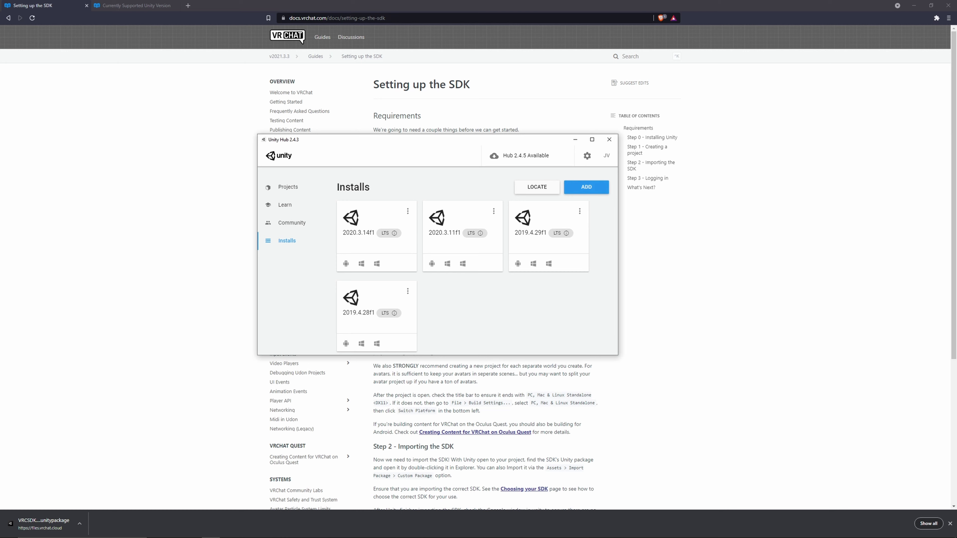
{"action": "left_click", "coordinate": [288, 187]}
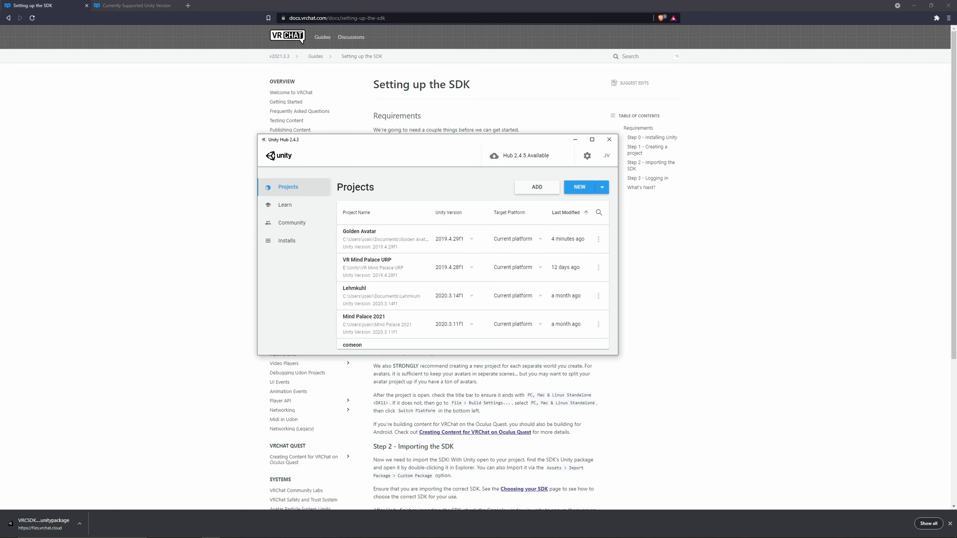
- Create a new 3D project with Unity 2019.4.29f1 named NFT Avatar Example in the Documents folder
{"action": "left_click", "coordinate": [602, 187]}
{"action": "left_click", "coordinate": [546, 225]}
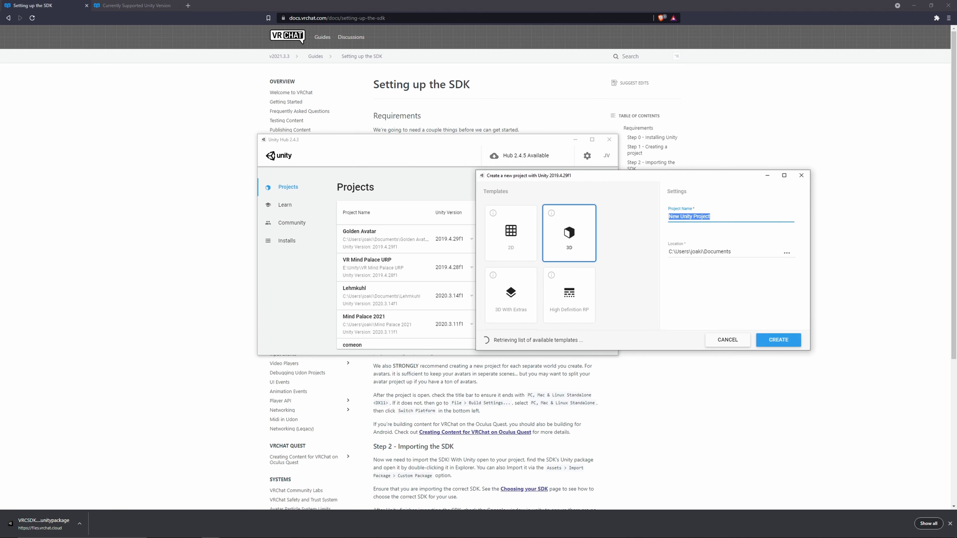
{"action": "type", "text": "N"}
{"action": "type", "text": "atar Example"}
{"action": "key", "text": "Return"}
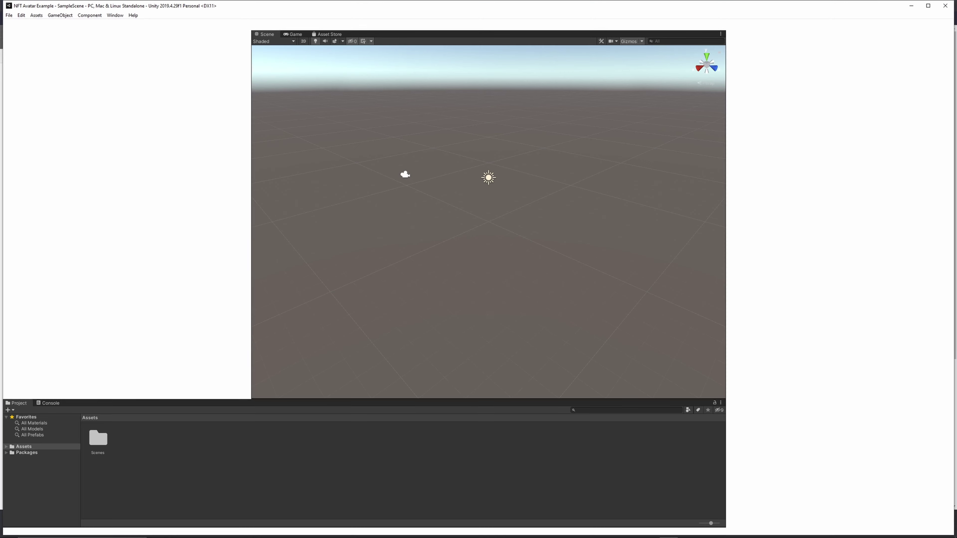
- Switch to the browser, open the SDK guidance link in the VRChat documentation and locate the SDK2 download for creating avatars
{"action": "right_click", "coordinate": [454, 152]}
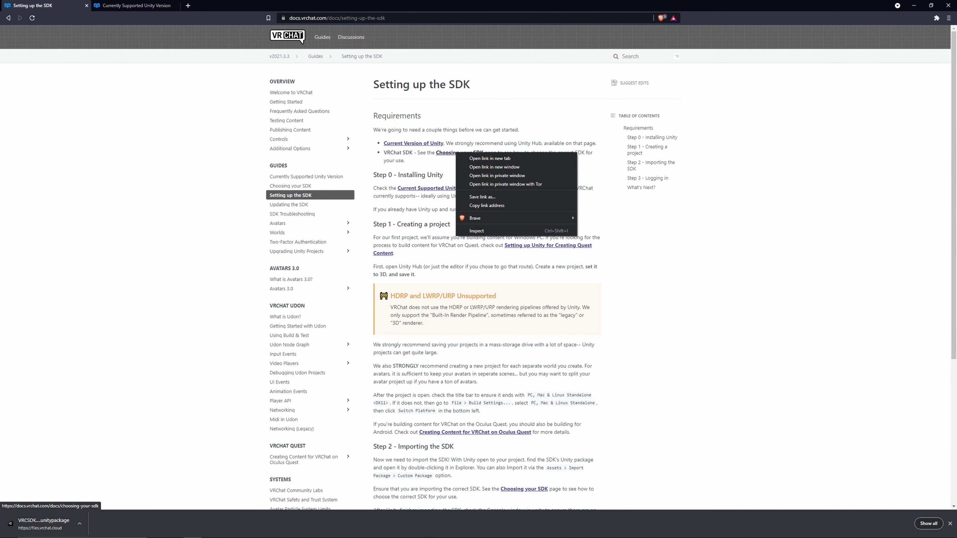
{"action": "left_click", "coordinate": [490, 158]}
{"action": "left_click", "coordinate": [211, 5]}
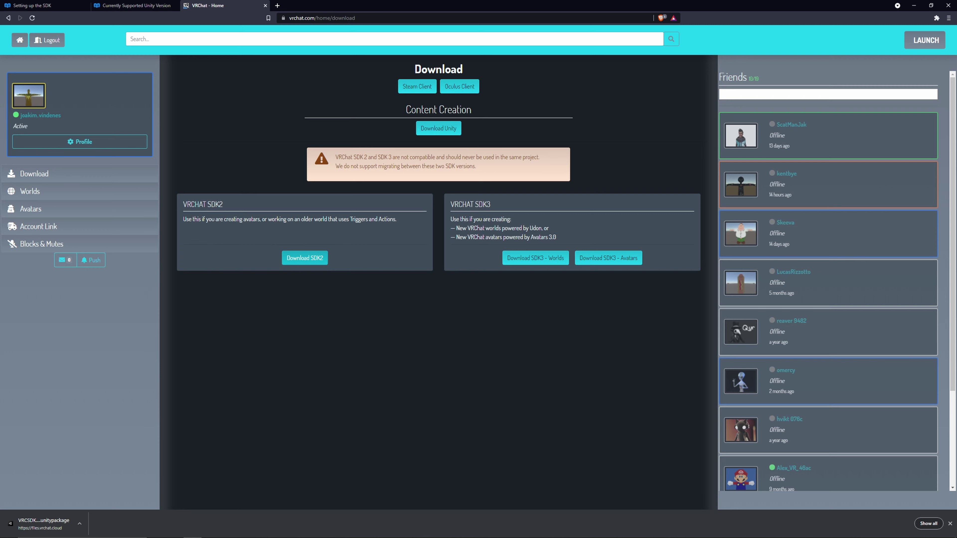
{"action": "right_click", "coordinate": [306, 259]}
{"action": "key", "text": "Escape"}
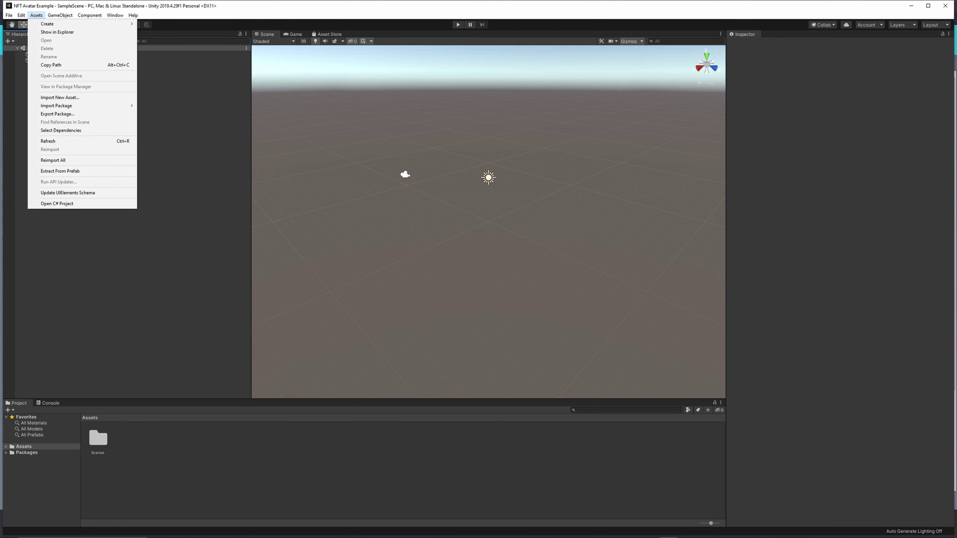
- Switch to the new Unity project and import the VRChat SDK custom package from the Desktop
{"action": "mouse_move", "coordinate": [57, 105]}
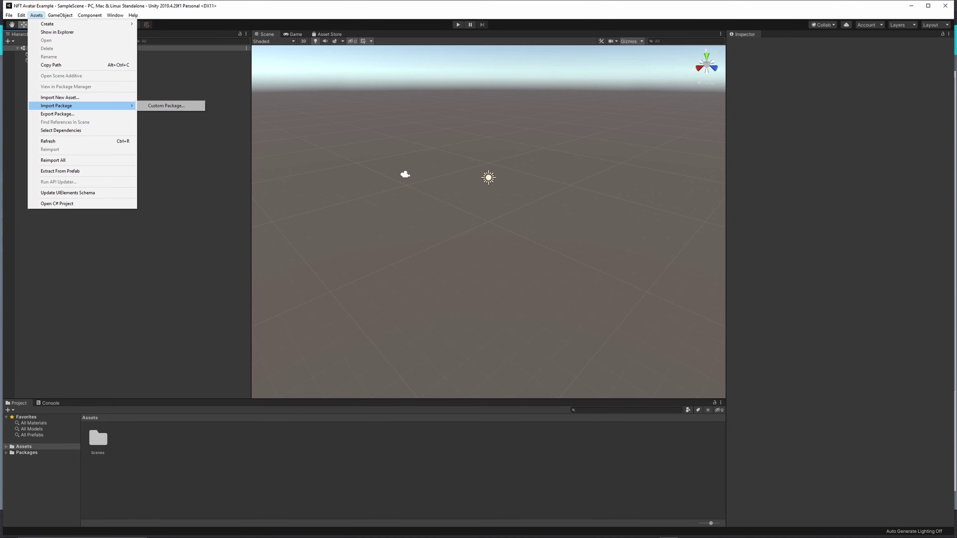
{"action": "left_click", "coordinate": [166, 106]}
{"action": "left_click", "coordinate": [158, 252]}
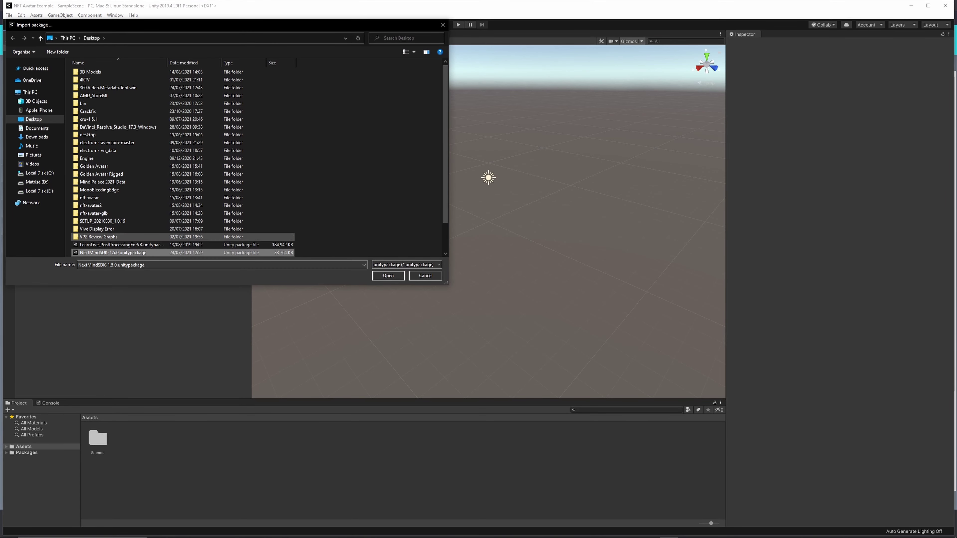
{"action": "scroll", "coordinate": [158, 241], "scroll_direction": "down", "scroll_amount": 1}
{"action": "double_click", "coordinate": [158, 237]}
{"action": "left_click", "coordinate": [272, 318]}
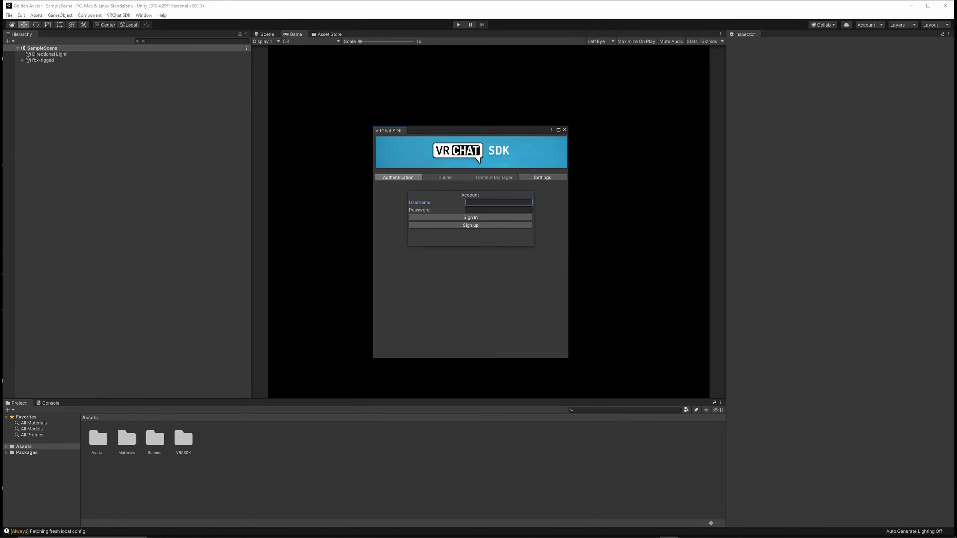
- In the Golden Avatar project, add a VRC Avatar Descriptor component to the fbx-rigged model
{"action": "left_click", "coordinate": [118, 16]}
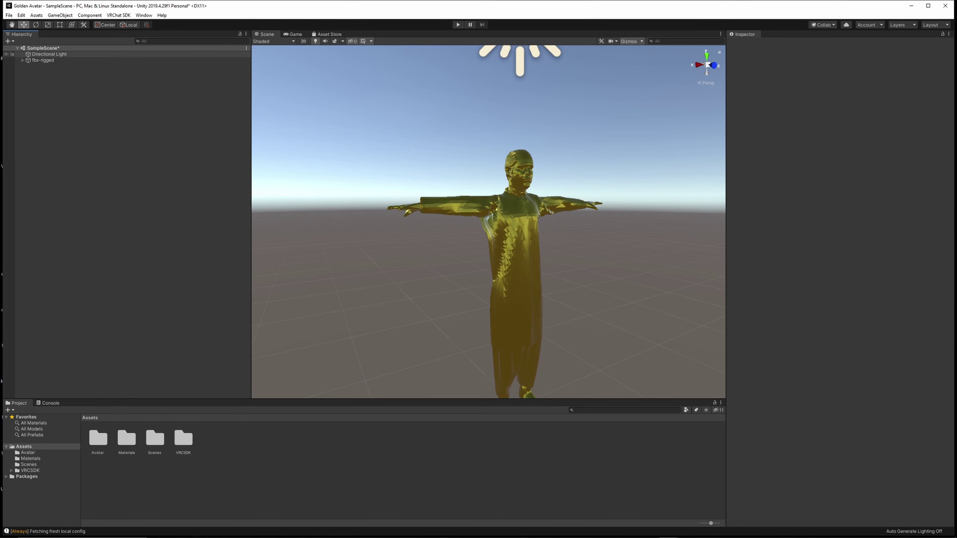
{"action": "left_click", "coordinate": [43, 60]}
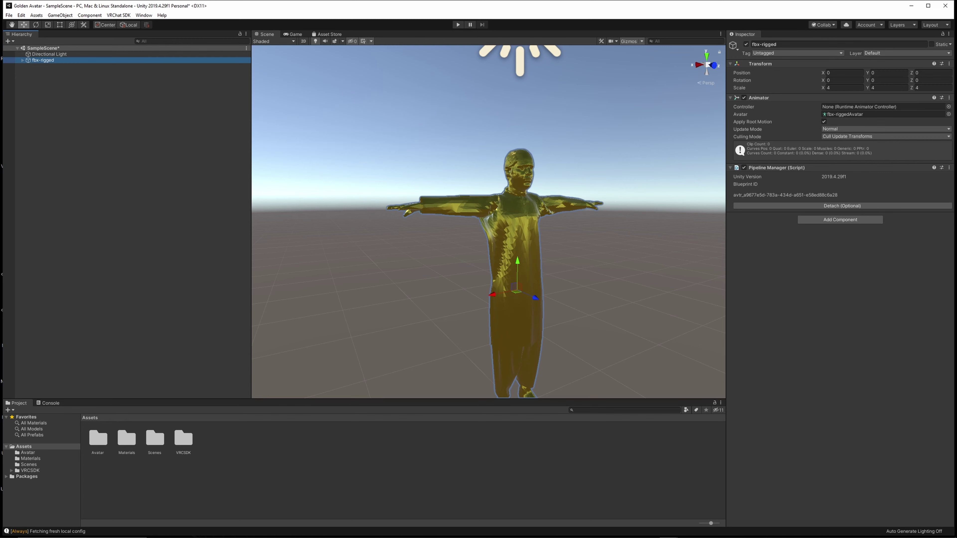
{"action": "left_click", "coordinate": [98, 440]}
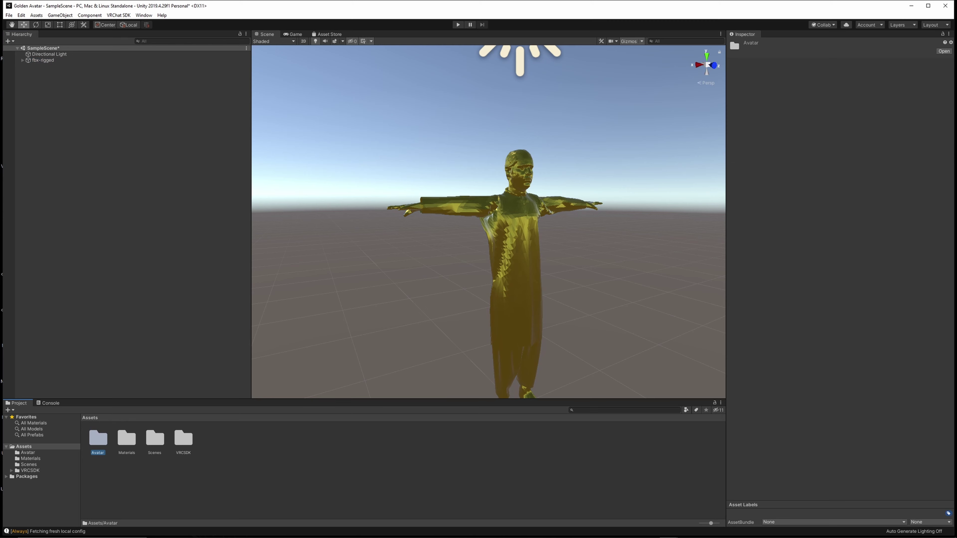
{"action": "left_click", "coordinate": [43, 60]}
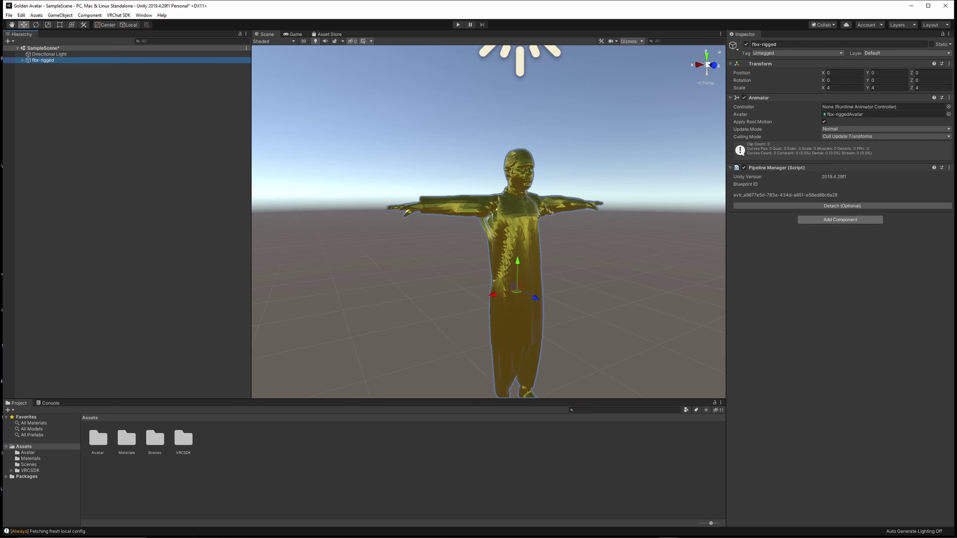
{"action": "left_click", "coordinate": [840, 219]}
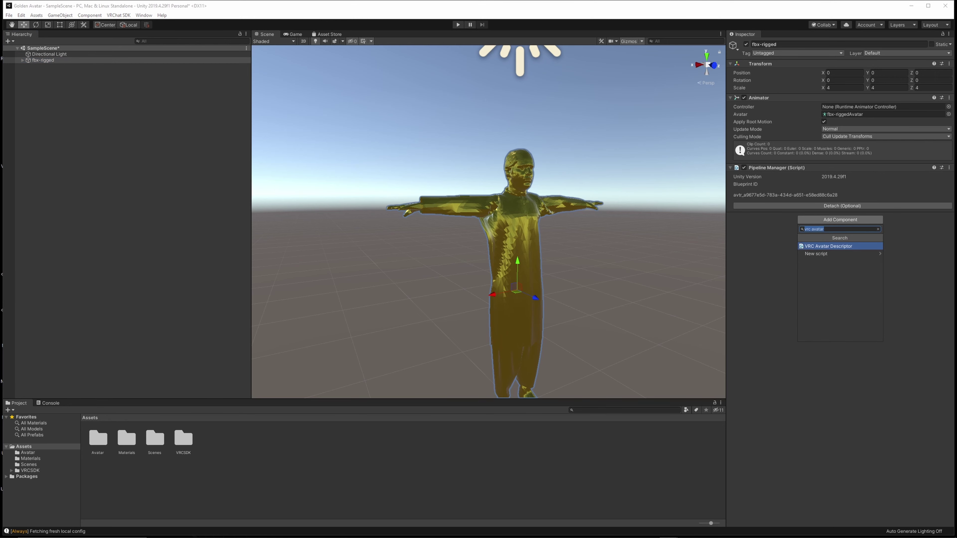
{"action": "type", "text": "vrc avatar"}
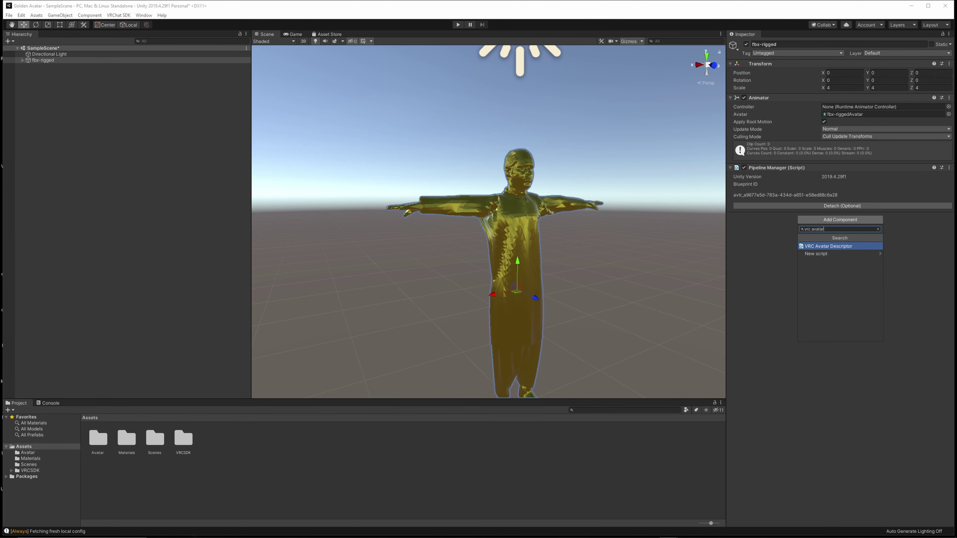
{"action": "key", "text": "Return"}
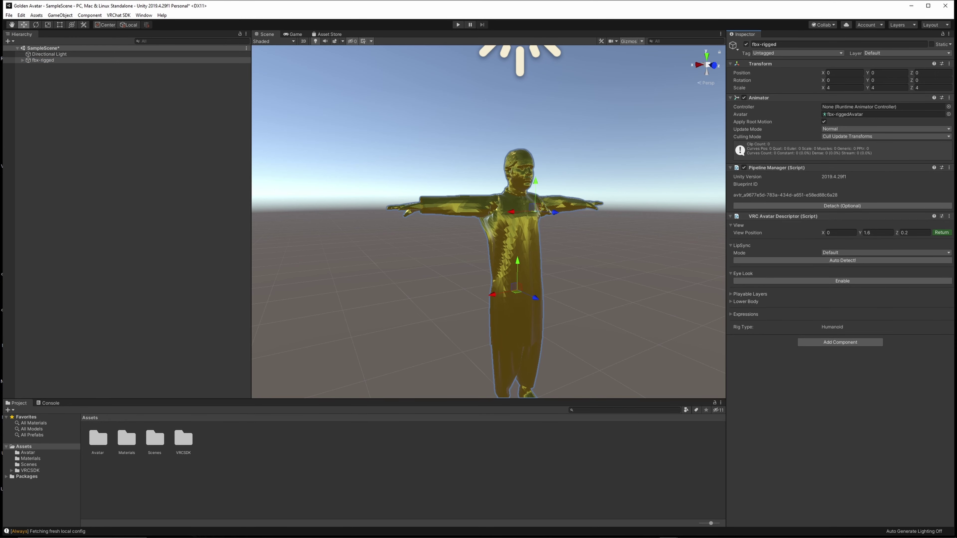
- Move the avatar's view position from in front of the chest up to the head, at about Y 1.93 and Z 0.03
{"action": "left_click_drag", "start_coordinate": [488, 221], "coordinate": [531, 215], "text": "alt"}
{"action": "scroll", "coordinate": [531, 215], "scroll_direction": "up", "scroll_amount": 8}
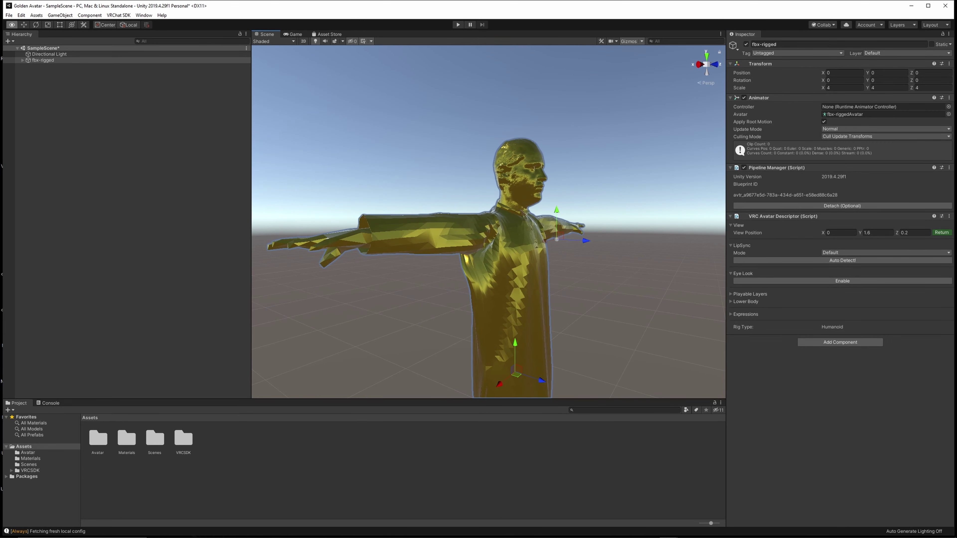
{"action": "key", "text": "d"}
{"action": "right_click_drag", "start_coordinate": [531, 230], "coordinate": [555, 256]}
{"action": "key", "text": "w"}
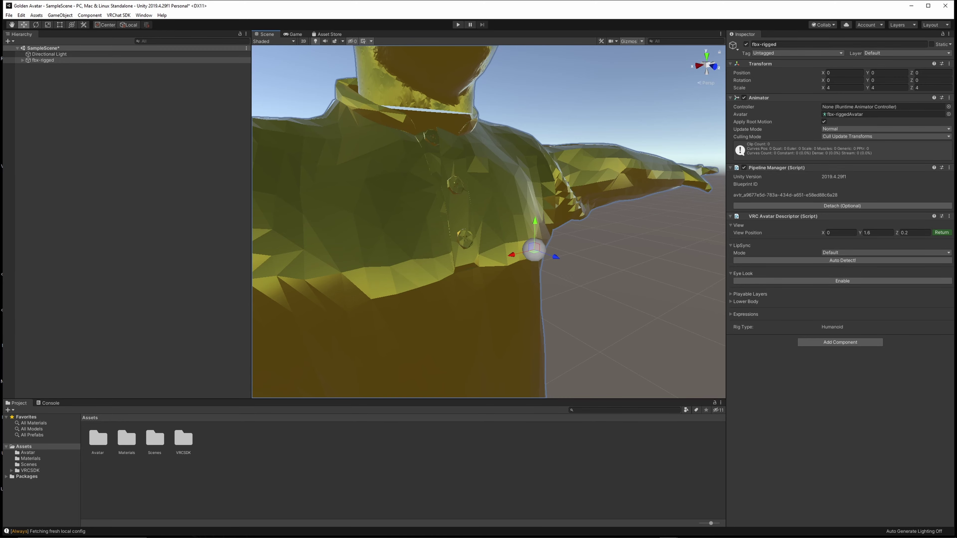
{"action": "right_click_drag", "start_coordinate": [501, 227], "coordinate": [555, 215]}
{"action": "key", "text": "a"}
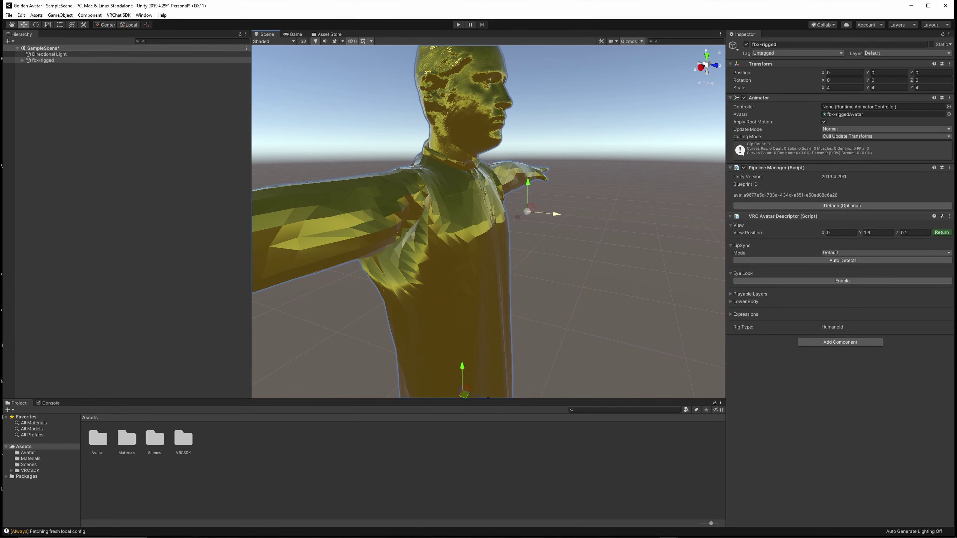
{"action": "left_click_drag", "start_coordinate": [556, 214], "coordinate": [497, 209]}
{"action": "left_click_drag", "start_coordinate": [468, 176], "coordinate": [467, 45]}
{"action": "right_click_drag", "start_coordinate": [493, 73], "coordinate": [373, 47]}
{"action": "key", "text": "d"}
{"action": "key", "text": "w"}
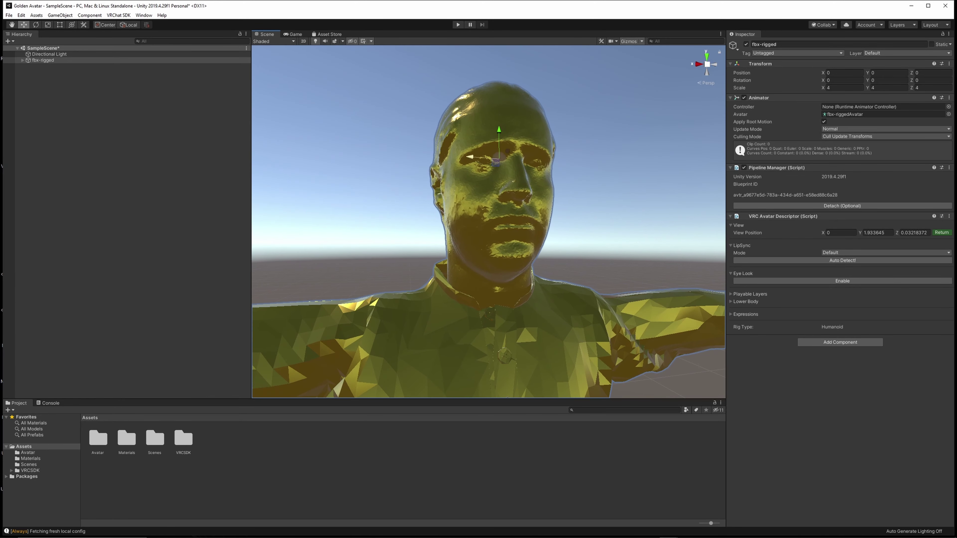
- Fine-tune the view position between the avatar's eyes to about X 0.008, Y 1.91 and Z 0.10
{"action": "left_click_drag", "start_coordinate": [470, 156], "coordinate": [487, 157]}
{"action": "key", "text": "a"}
{"action": "right_click_drag", "start_coordinate": [487, 158], "coordinate": [279, 154]}
{"action": "key", "text": "w"}
{"action": "key", "text": "s"}
{"action": "key", "text": "a"}
{"action": "key", "text": "w"}
{"action": "key", "text": "d"}
{"action": "key", "text": "d"}
{"action": "mouse_move", "coordinate": [362, 207]}
{"action": "left_mouse_down"}
{"action": "mouse_move", "coordinate": [328, 207]}
{"action": "mouse_move", "coordinate": [360, 193]}
{"action": "left_mouse_up"}
{"action": "left_click_drag", "start_coordinate": [360, 192], "coordinate": [360, 197]}
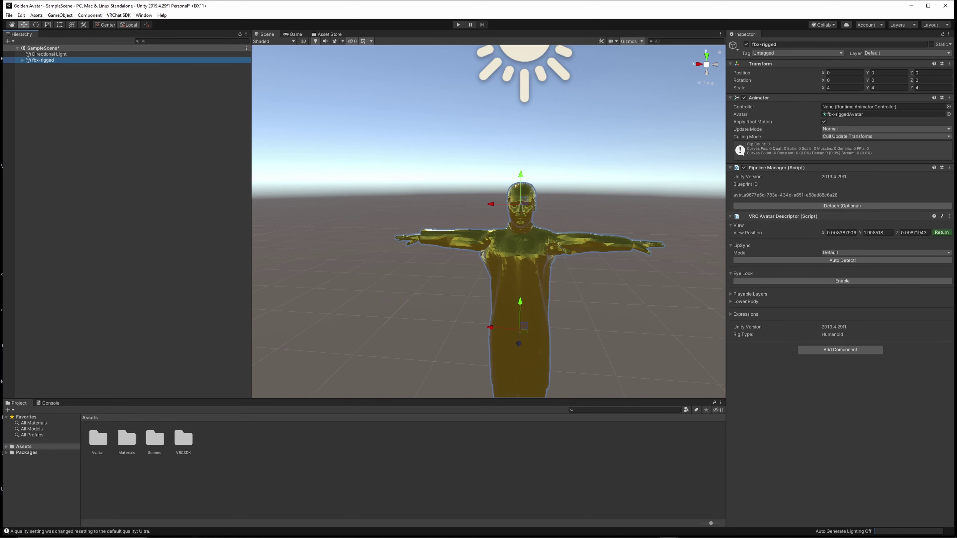
- Open the VRChat SDK control panel and move its window aside to review the avatar name and description in the upload form
{"action": "left_click", "coordinate": [118, 15]}
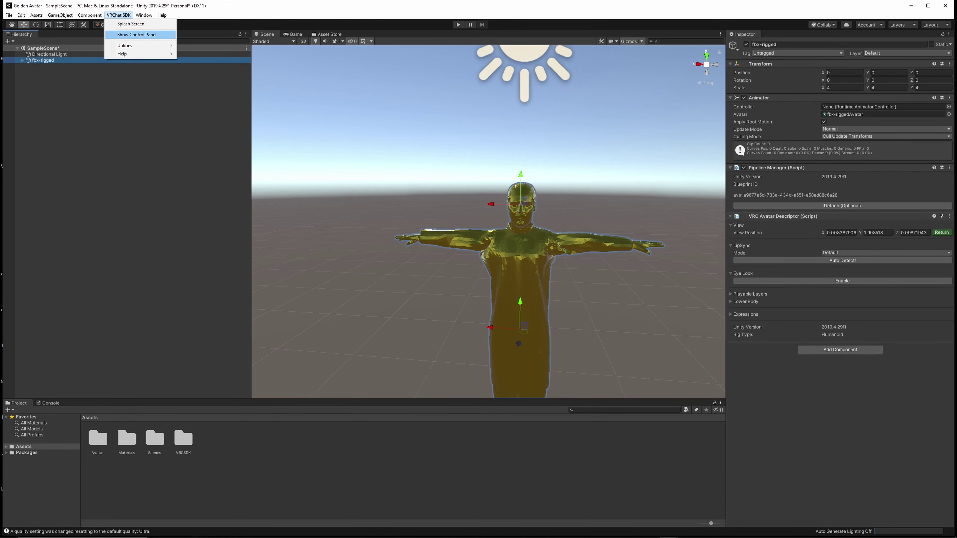
{"action": "left_click", "coordinate": [137, 34]}
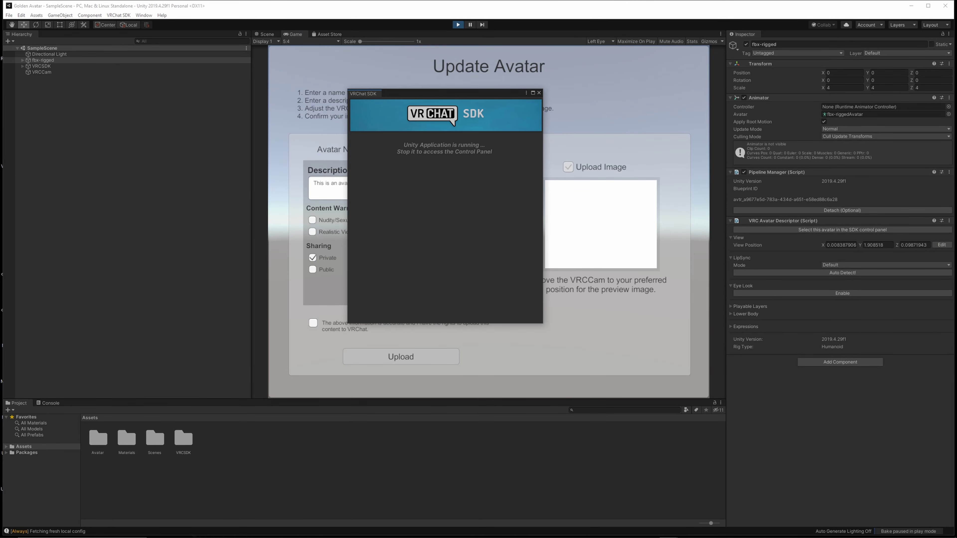
{"action": "left_click_drag", "start_coordinate": [513, 93], "coordinate": [564, 403]}
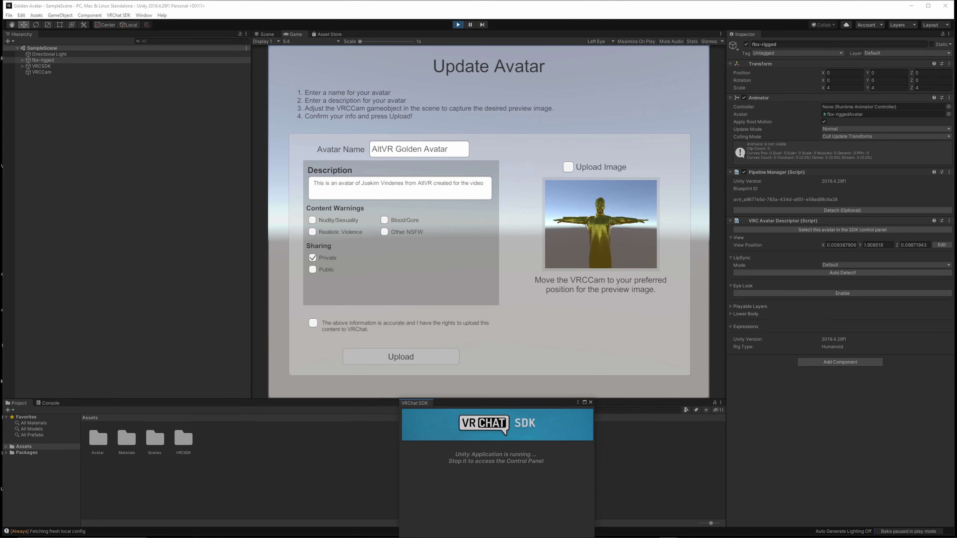
{"action": "left_click", "coordinate": [448, 149]}
{"action": "left_click", "coordinate": [448, 149]}
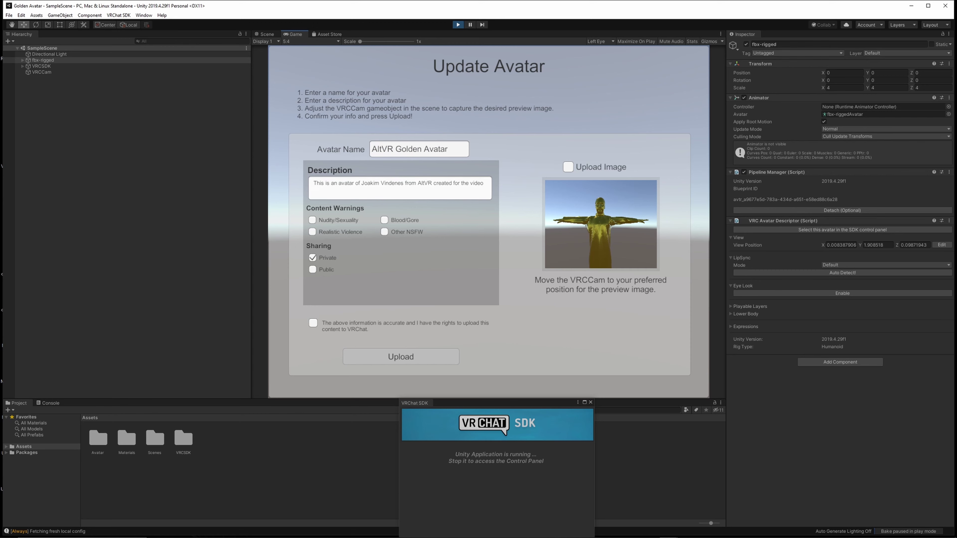
{"action": "left_click", "coordinate": [452, 183]}
{"action": "left_click", "coordinate": [451, 184]}
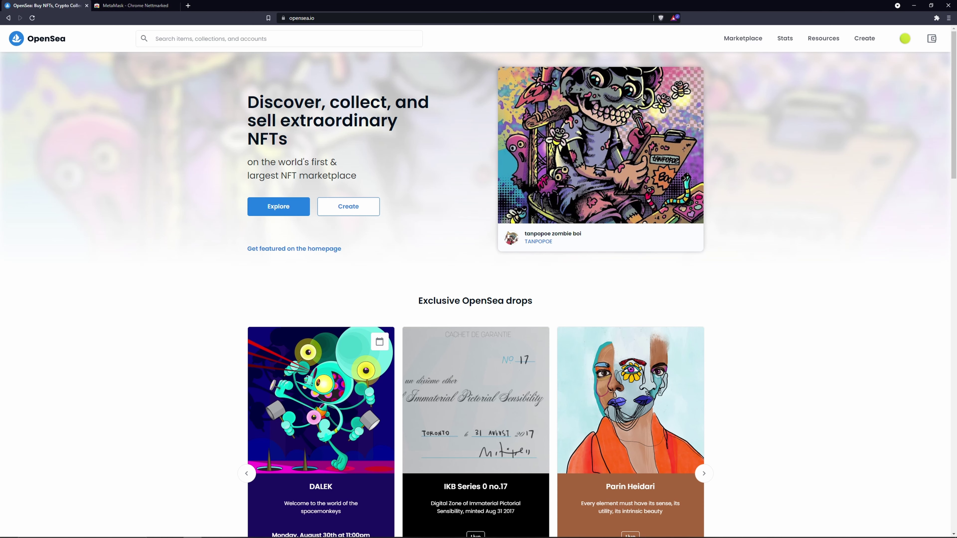
- In the browser, review OpenSea's wallet setup and NFT creation guidance, and check the MetaMask extension page in the Chrome store
{"action": "key", "text": "ctrl+l"}
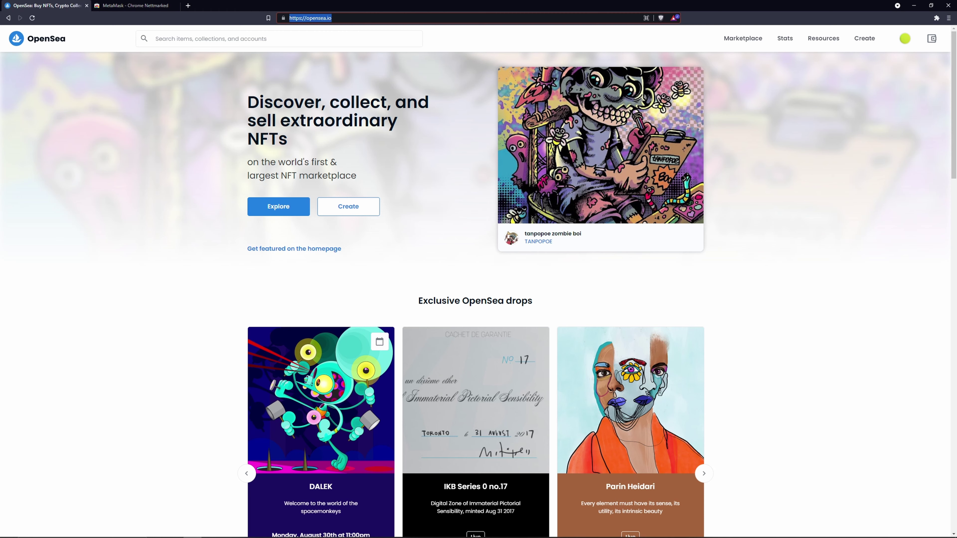
{"action": "key", "text": "Escape"}
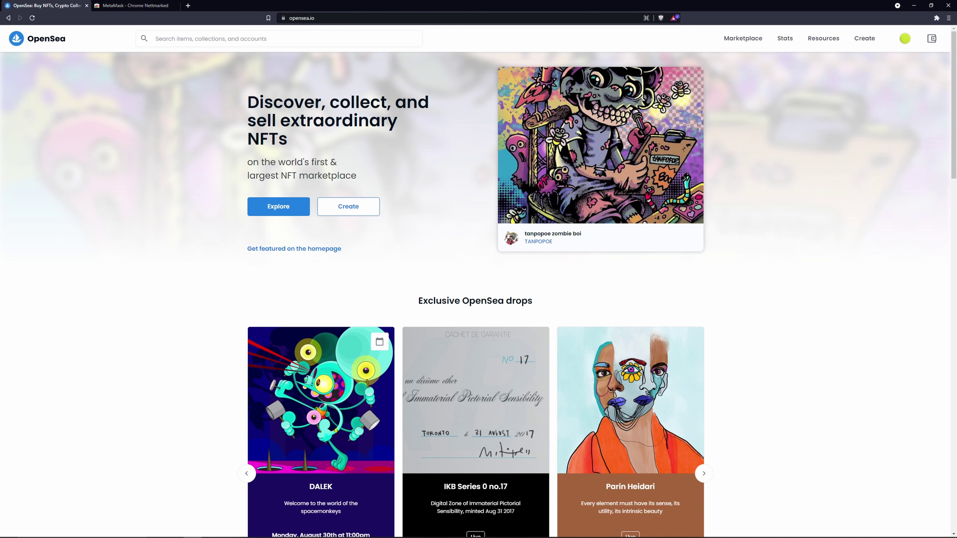
{"action": "scroll", "coordinate": [478, 282], "scroll_direction": "down", "scroll_amount": 15}
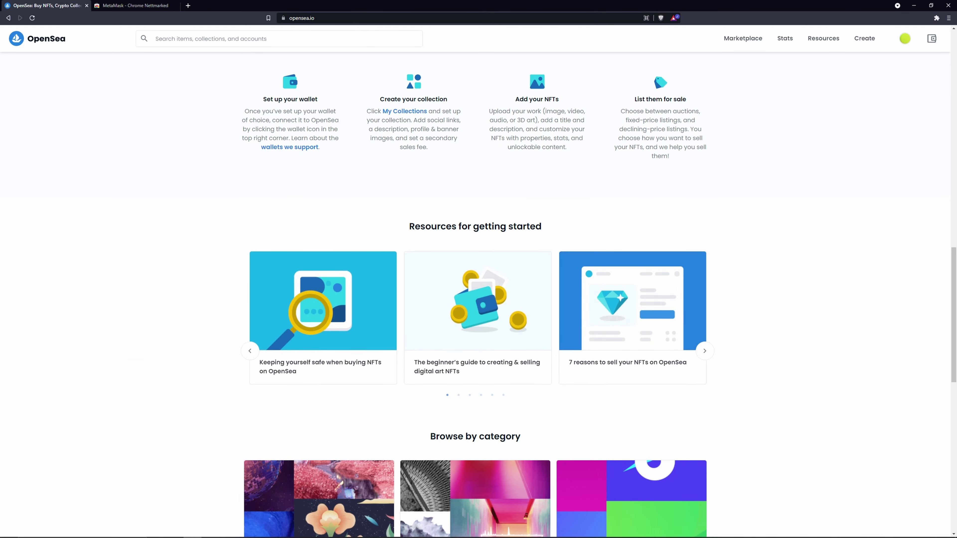
{"action": "left_click_drag", "start_coordinate": [260, 147], "coordinate": [320, 147]}
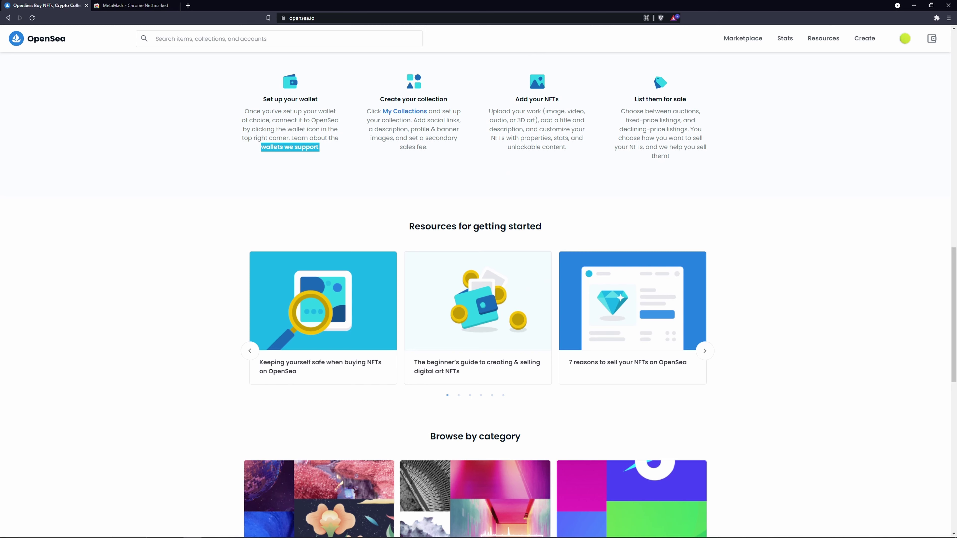
{"action": "left_click", "coordinate": [327, 147]}
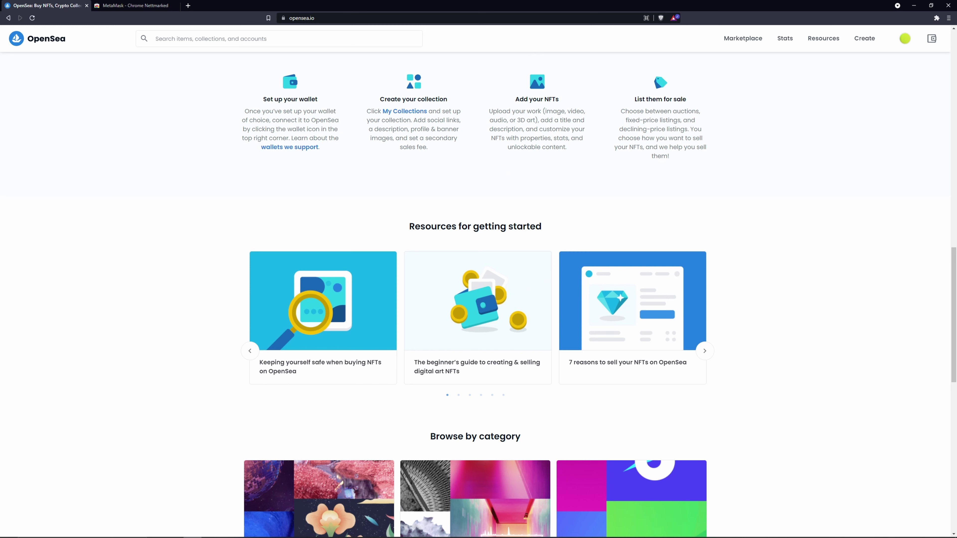
{"action": "key", "text": "ctrl+l"}
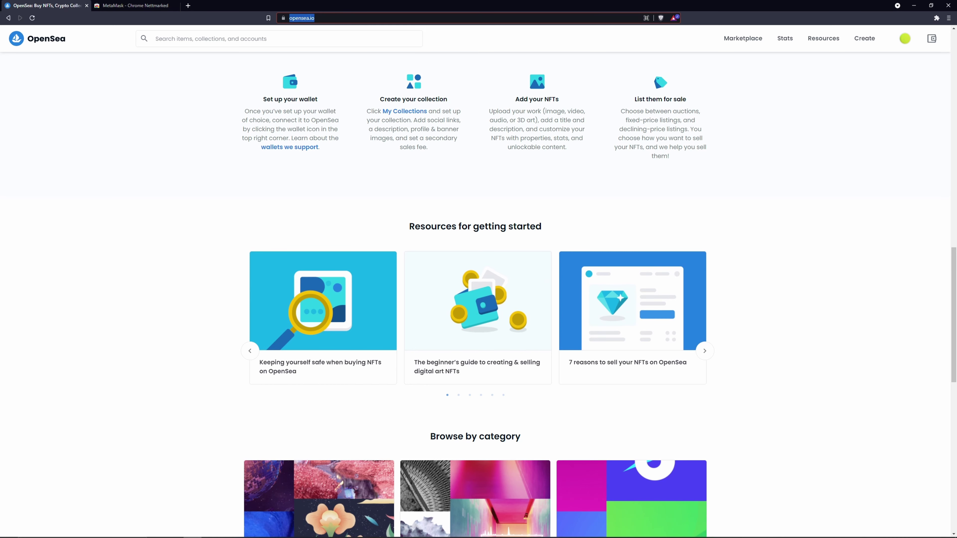
{"action": "key", "text": "Escape"}
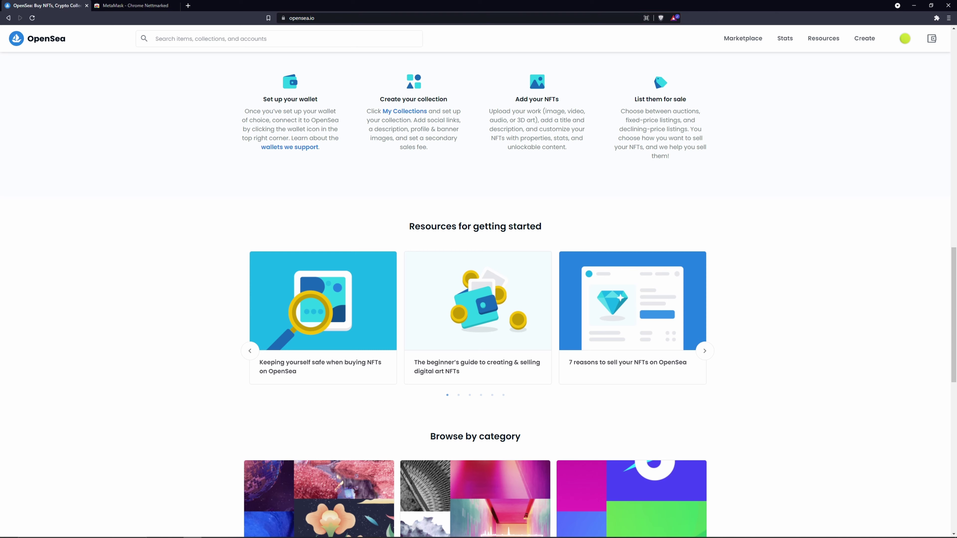
{"action": "key", "text": "ctrl+Tab"}
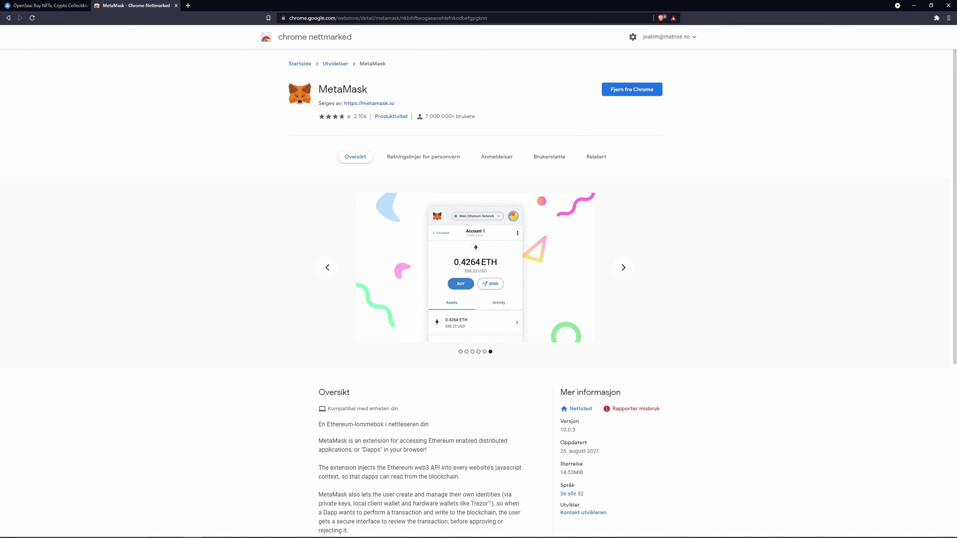
{"action": "left_click_drag", "start_coordinate": [367, 90], "coordinate": [328, 89]}
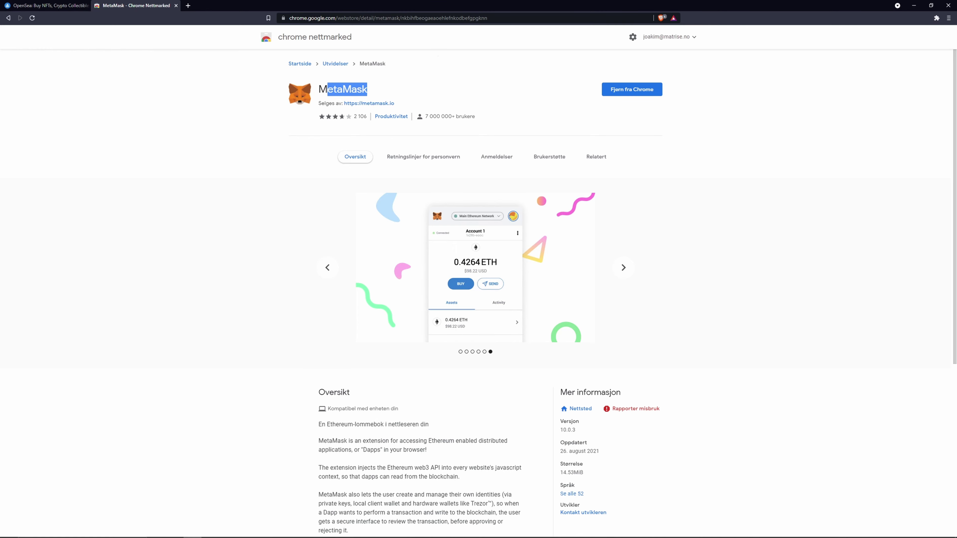
{"action": "key", "text": "ctrl+Tab"}
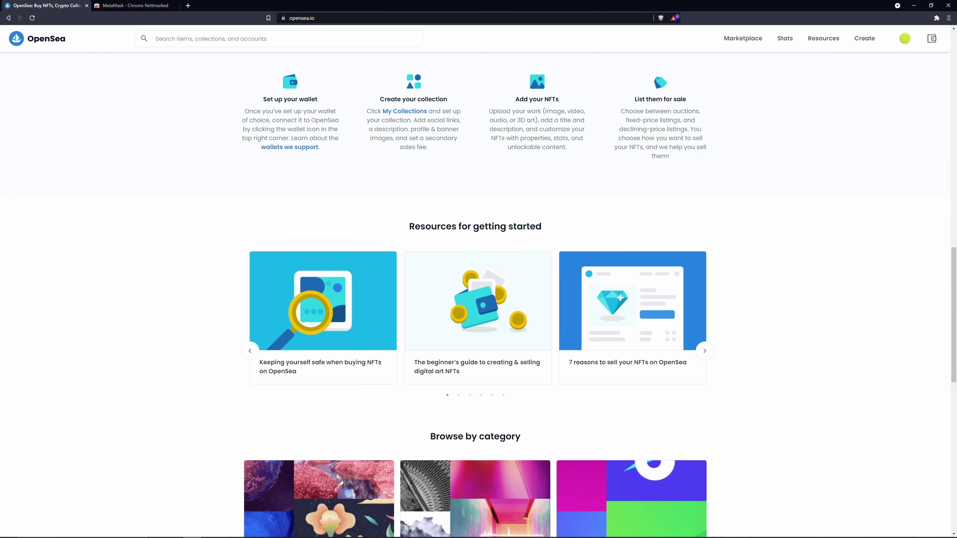
- Check the total balance in the connected OpenSea wallet
{"action": "left_click", "coordinate": [932, 38]}
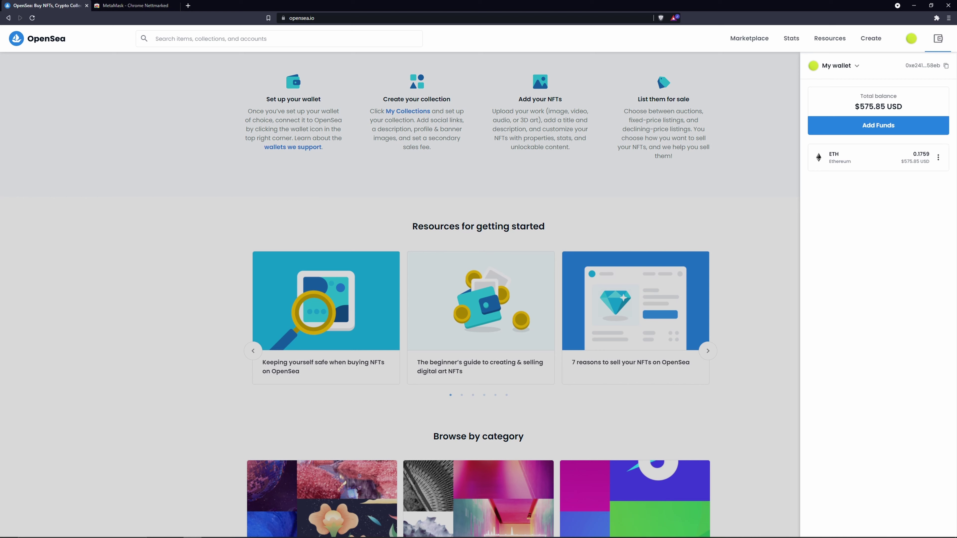
{"action": "left_click_drag", "start_coordinate": [860, 107], "coordinate": [903, 106]}
{"action": "key", "text": "Escape"}
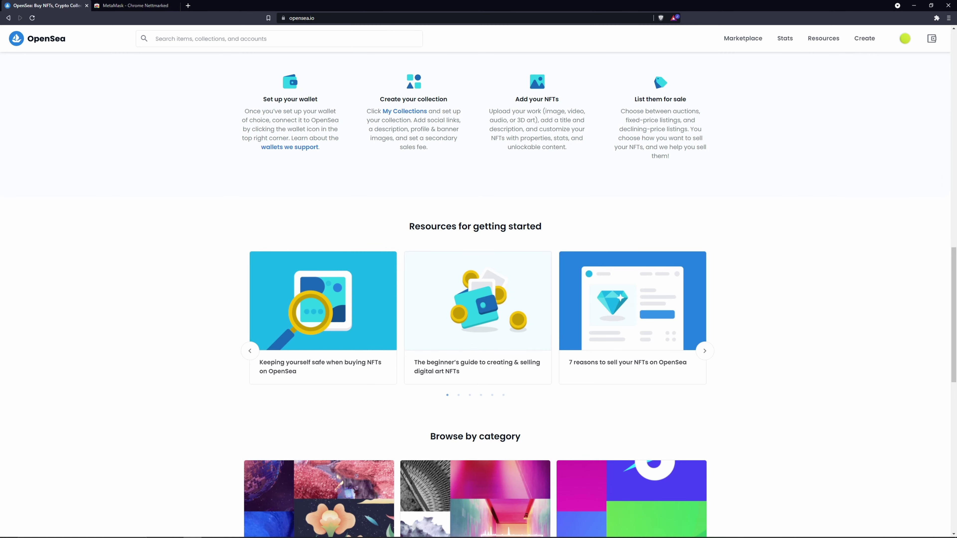
- Start a new collection from My Collections and load altvr_banner.png as its banner image
{"action": "scroll", "coordinate": [479, 294], "scroll_direction": "up", "scroll_amount": 2}
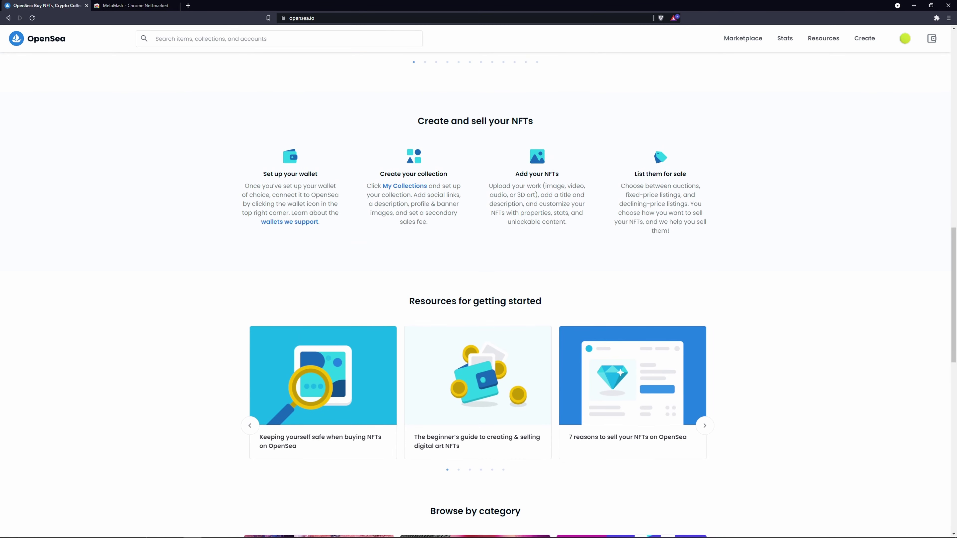
{"action": "left_click", "coordinate": [405, 186]}
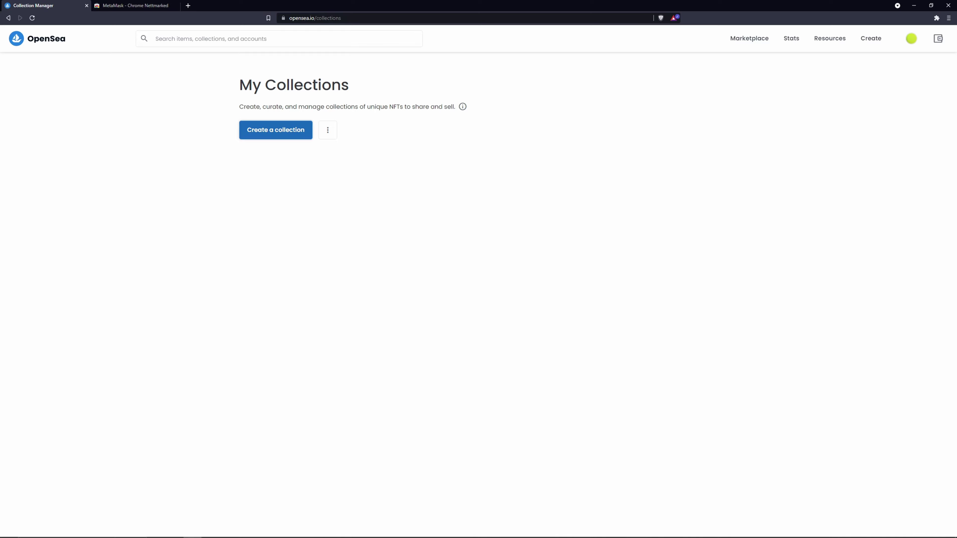
{"action": "left_click", "coordinate": [276, 129]}
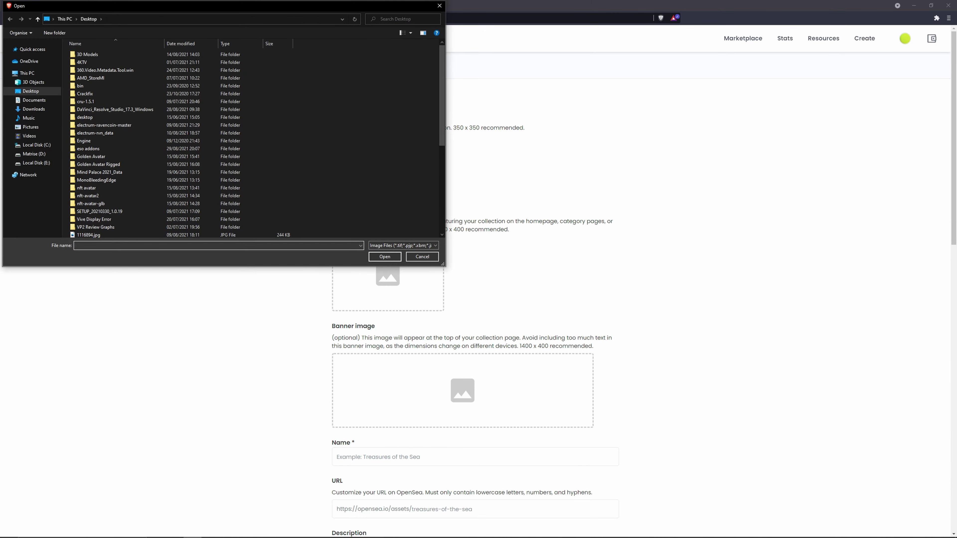
{"action": "type", "text": "altvr"}
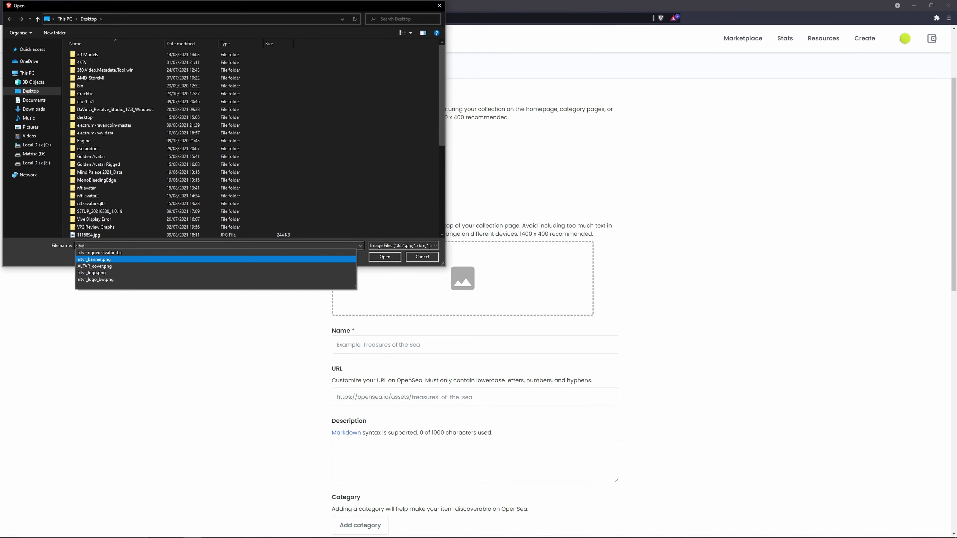
{"action": "key", "text": "Return"}
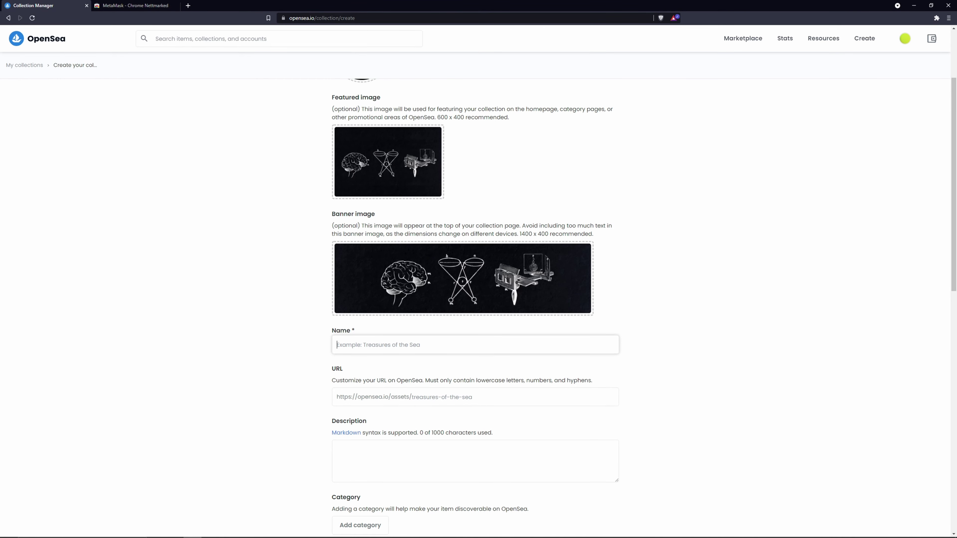
- Name the collection Matrise and set its OpenSea URL ending to matrise
{"action": "type", "text": "Matrise"}
{"action": "scroll", "coordinate": [475, 301], "scroll_direction": "down", "scroll_amount": 4}
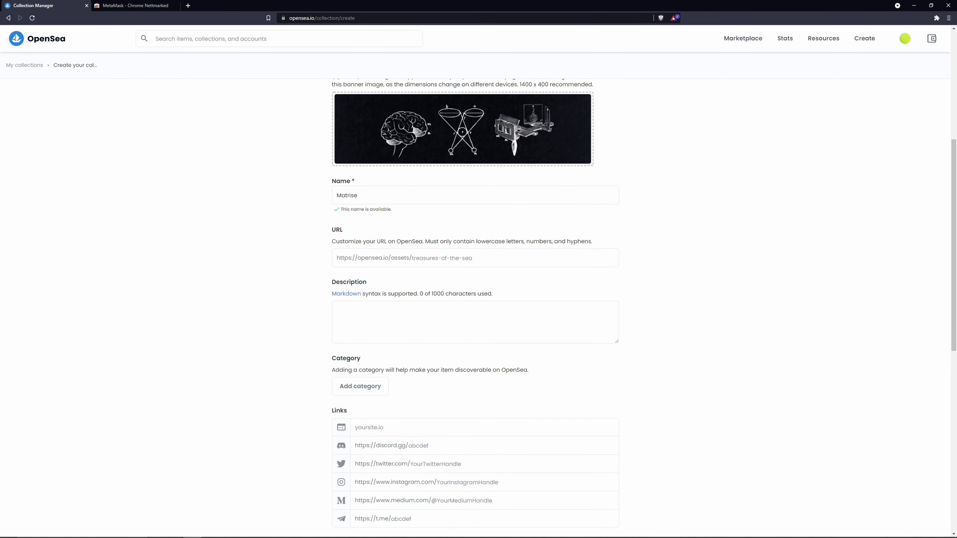
{"action": "left_click", "coordinate": [412, 258]}
{"action": "type", "text": "matrise"}
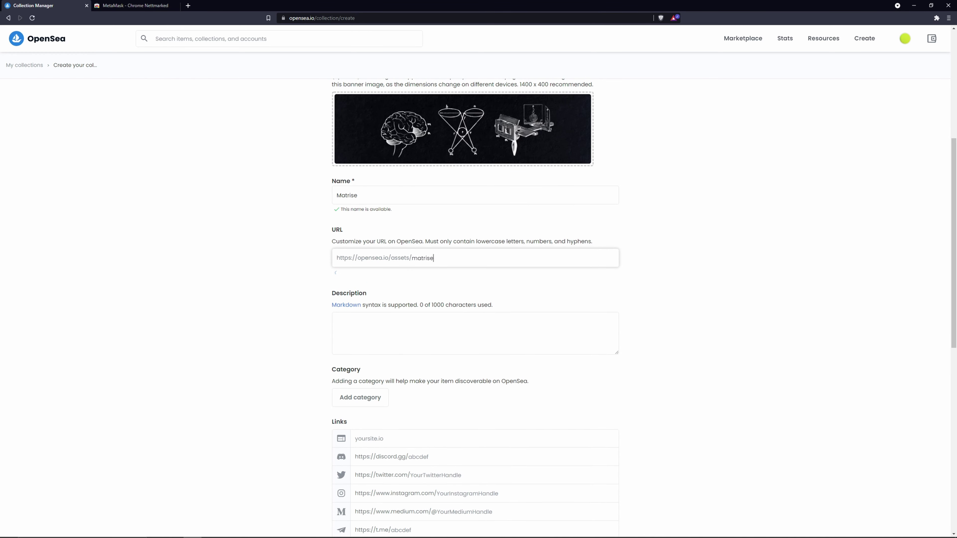
{"action": "left_click", "coordinate": [337, 321]}
{"action": "type", "text": "This is the "}
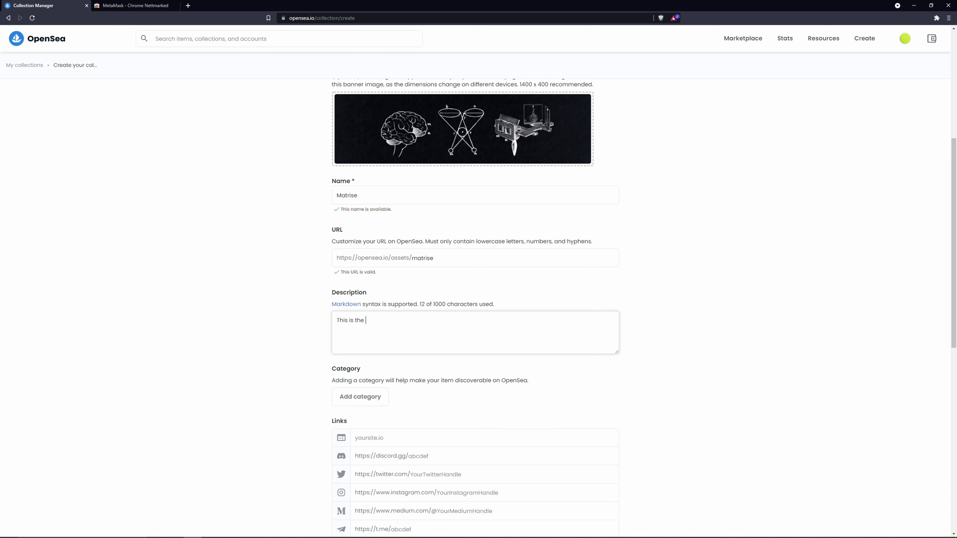
{"action": "type", "text": "NFT store affiliated with Matrise, "}
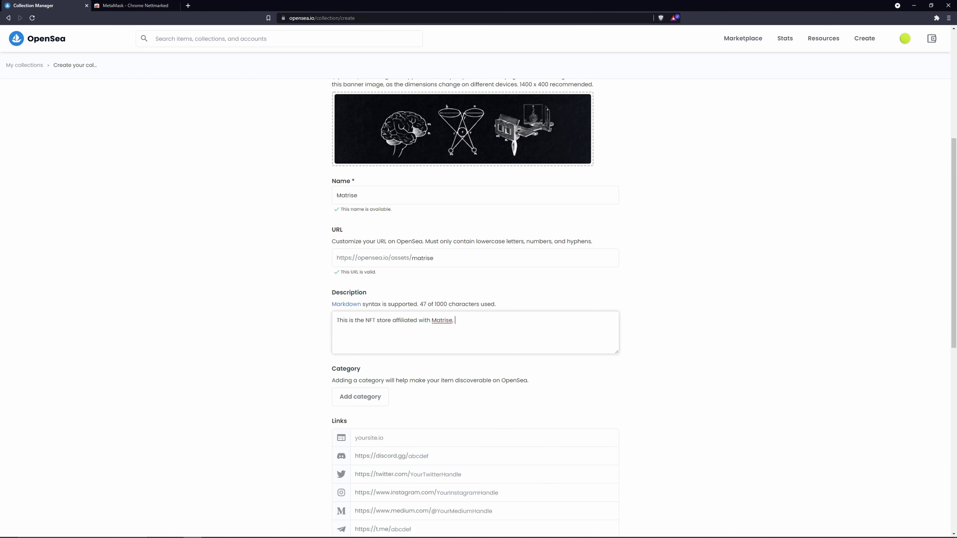
{"action": "type", "text": "the VR & Philosophy blog (http://matrise.no) as well "}
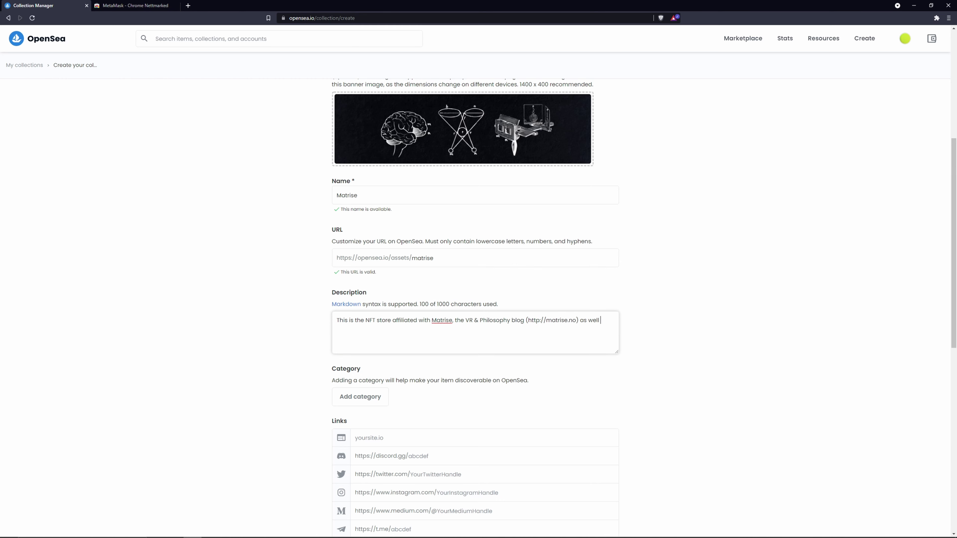
{"action": "type", "text": "as the affiliated YouTube channel AltVR and the VR & Philosophy podcast."}
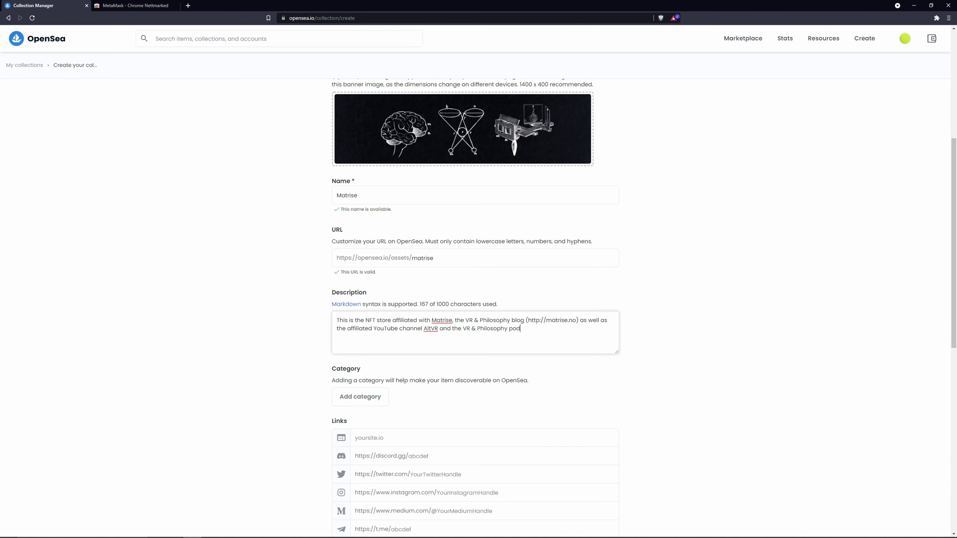
{"action": "key", "text": "Tab"}
{"action": "left_click", "coordinate": [368, 350]}
{"action": "scroll", "coordinate": [475, 307], "scroll_direction": "down", "scroll_amount": 2}
{"action": "left_click", "coordinate": [369, 252]}
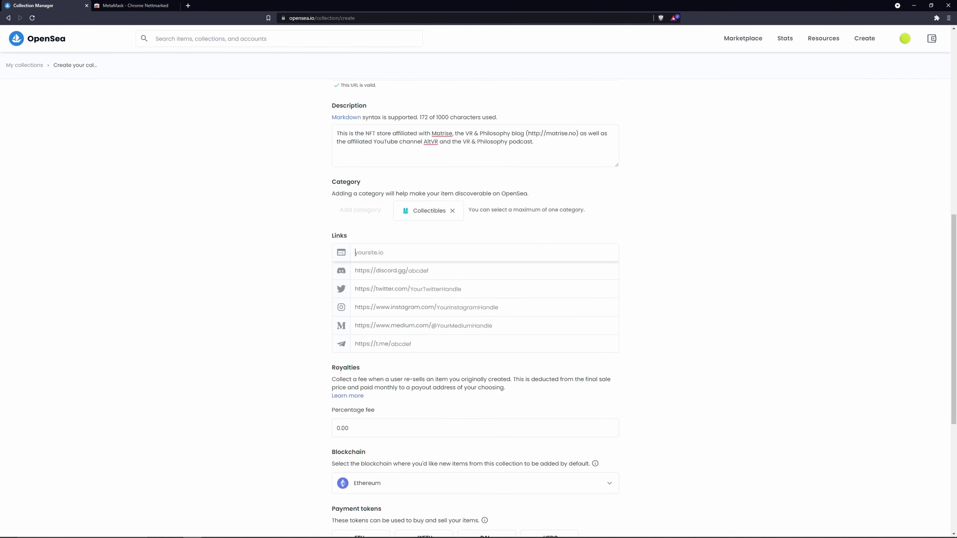
{"action": "type", "text": "http://matrise.no"}
{"action": "key", "text": "Tab"}
{"action": "type", "text": "Matriseblog"}
- Read the royalties explanation and set the collection's resale percentage fee to 2.5
{"action": "scroll", "coordinate": [475, 307], "scroll_direction": "down", "scroll_amount": 5}
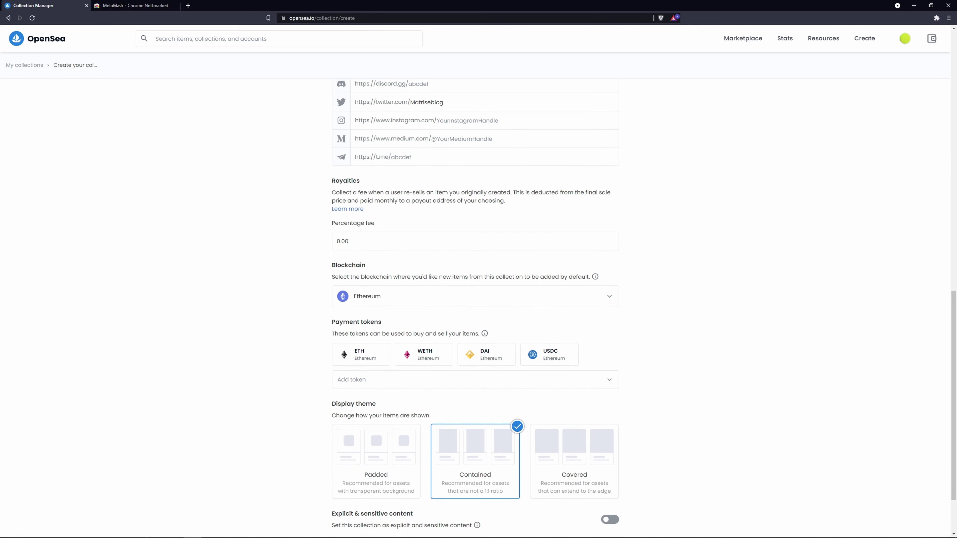
{"action": "double_click", "coordinate": [345, 180]}
{"action": "left_click", "coordinate": [345, 181]}
{"action": "left_click_drag", "start_coordinate": [332, 192], "coordinate": [512, 192]}
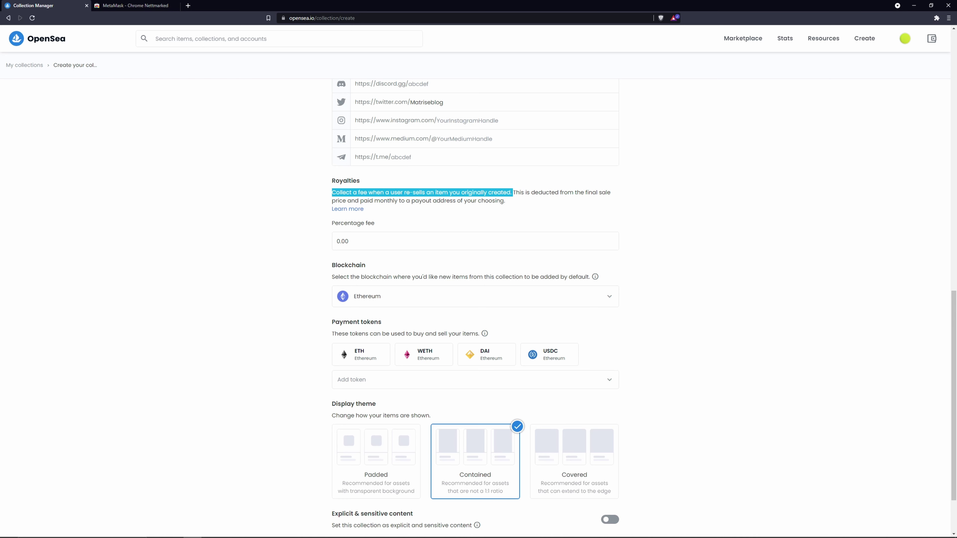
{"action": "left_click", "coordinate": [348, 241]}
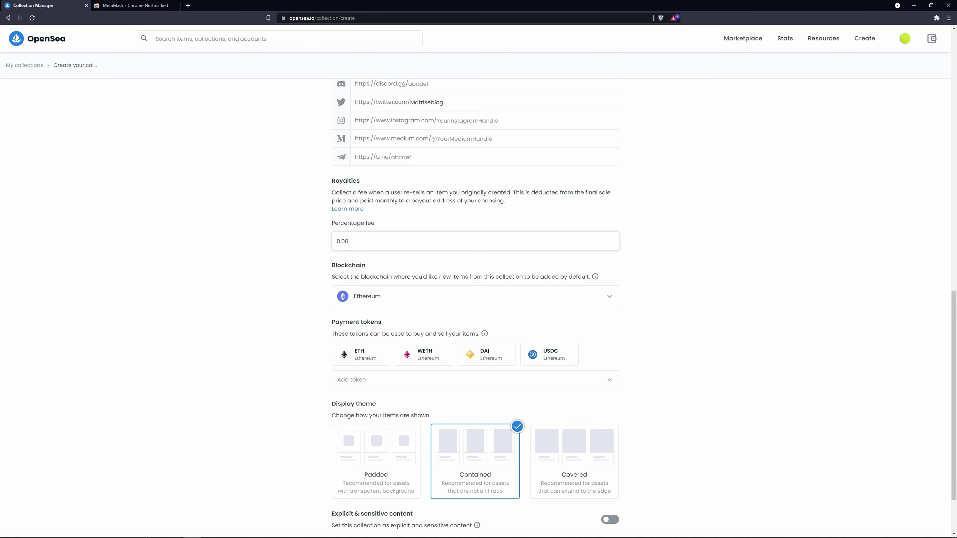
{"action": "key", "text": "BackSpace"}
{"action": "key", "text": "BackSpace"}
{"action": "key", "text": "BackSpace"}
{"action": "key", "text": "BackSpace"}
{"action": "type", "text": "2.5"}
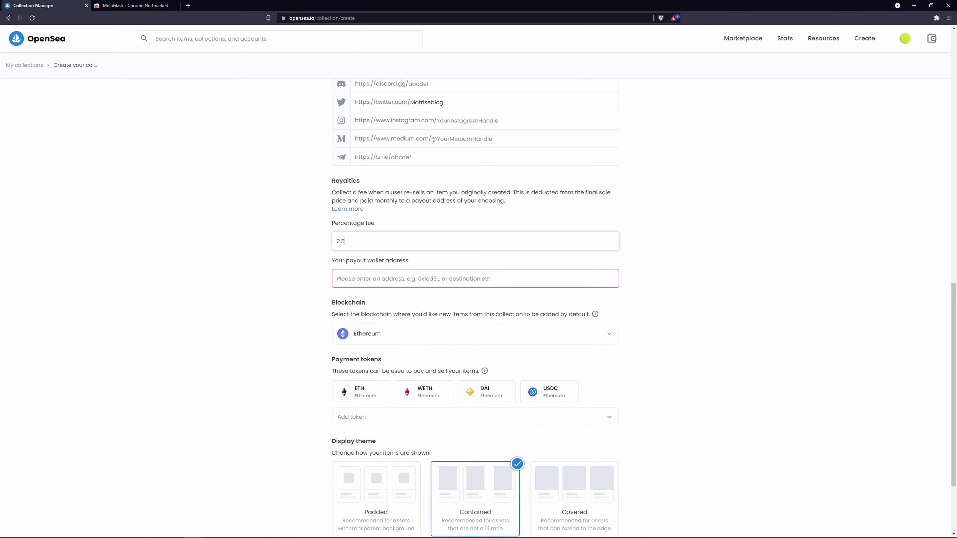
- Copy the address of the connected wallet and paste it as the royalty payout wallet address
{"action": "scroll", "coordinate": [478, 301], "scroll_direction": "down", "scroll_amount": 2}
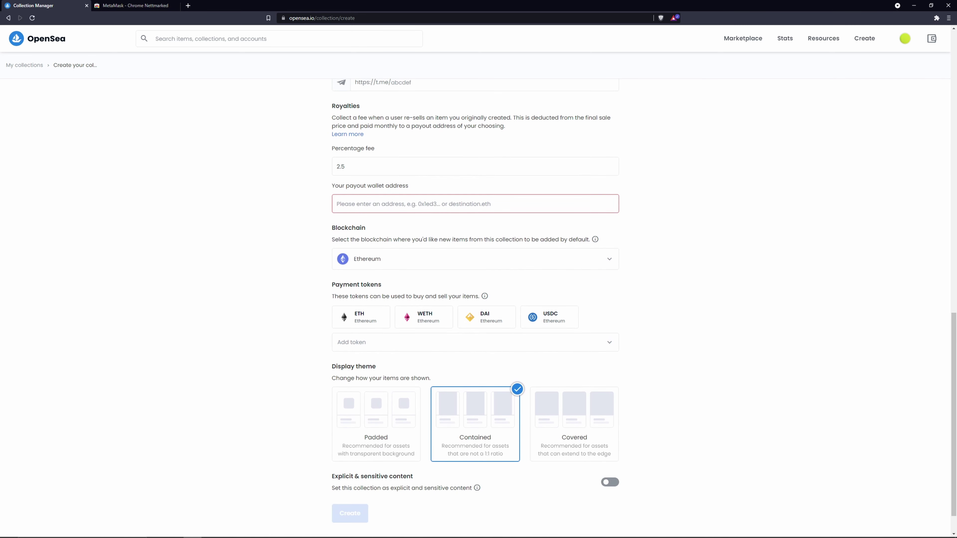
{"action": "left_click", "coordinate": [932, 38]}
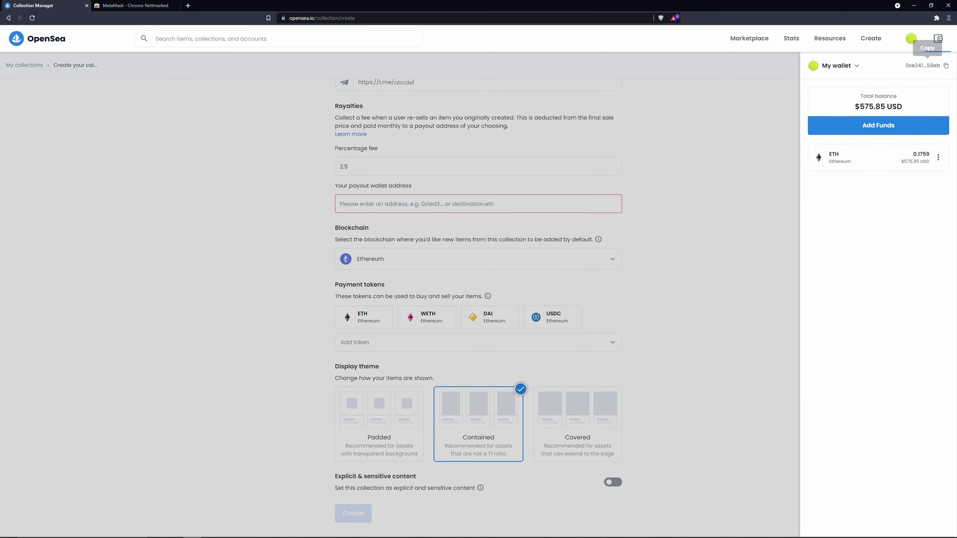
{"action": "left_click", "coordinate": [925, 65]}
{"action": "left_click", "coordinate": [478, 204]}
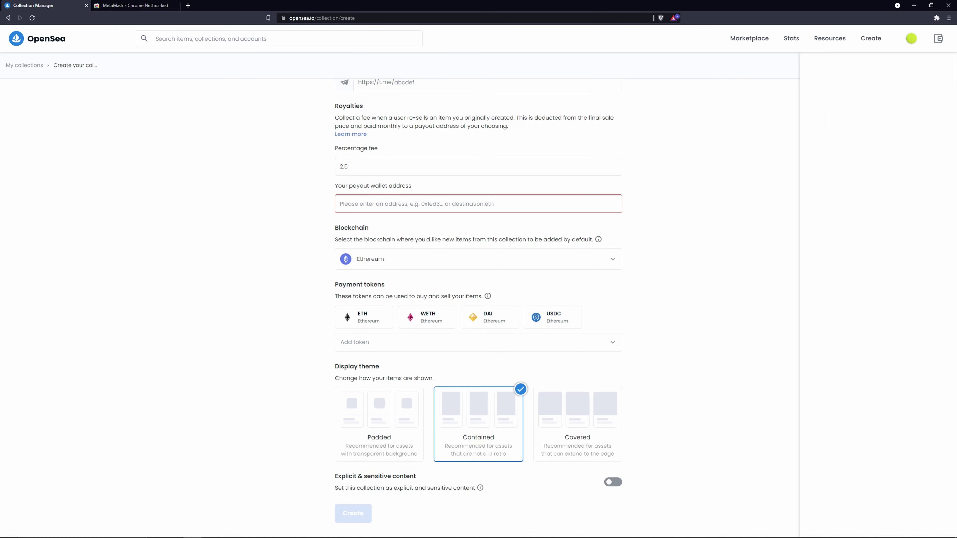
{"action": "left_click", "coordinate": [478, 203]}
{"action": "key", "text": "ctrl+v"}
{"action": "key", "text": "Tab"}
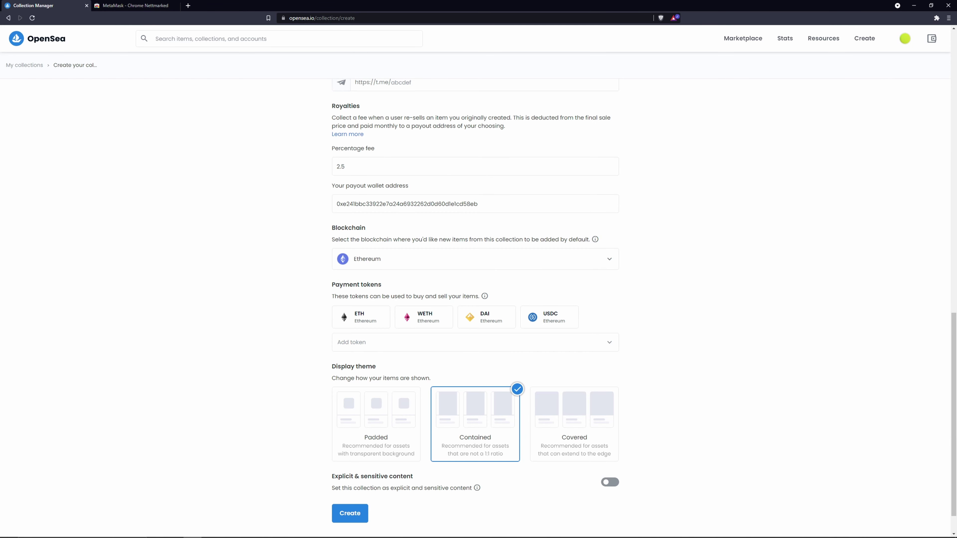
- Create the collection with Ethereum and the Contained display theme, and look over its page
{"action": "scroll", "coordinate": [475, 302], "scroll_direction": "down", "scroll_amount": 1}
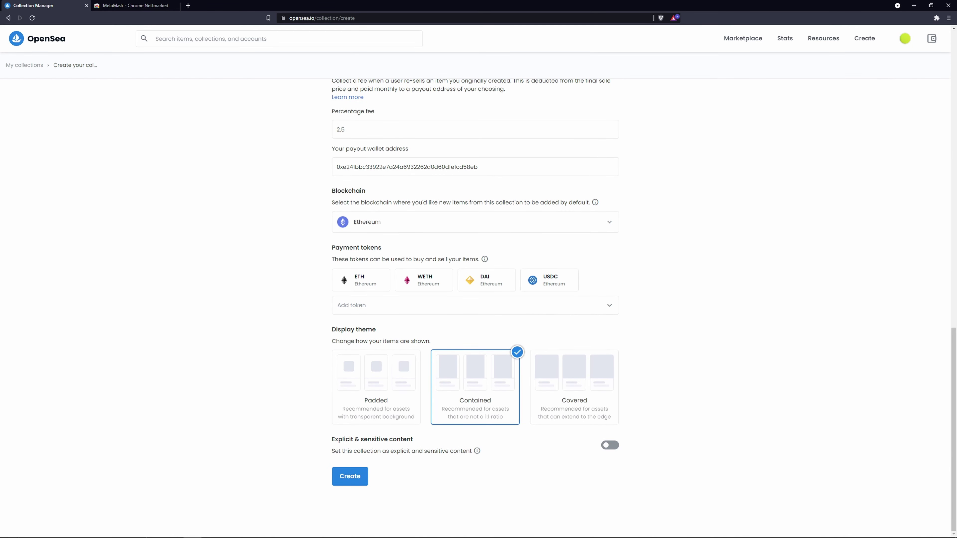
{"action": "left_click", "coordinate": [349, 476]}
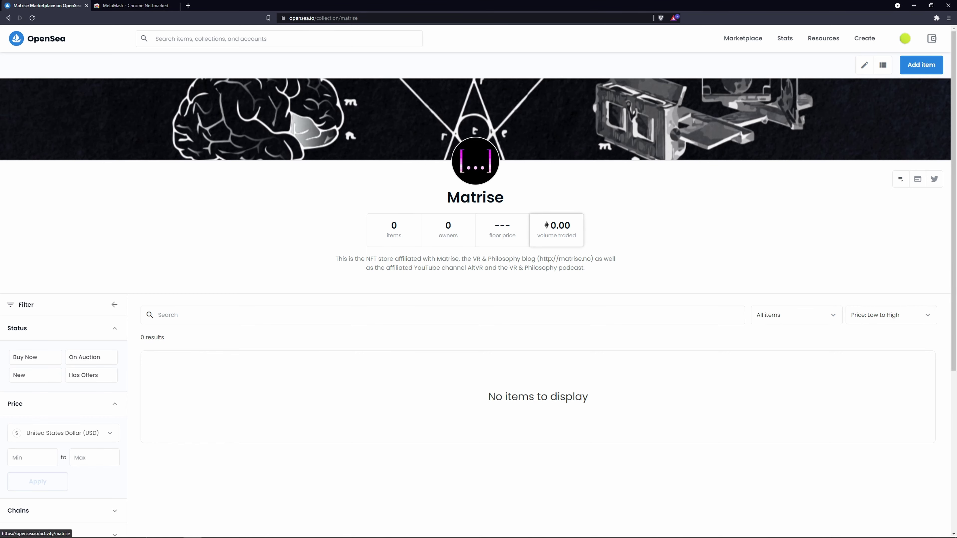
{"action": "scroll", "coordinate": [479, 308], "scroll_direction": "down", "scroll_amount": 3}
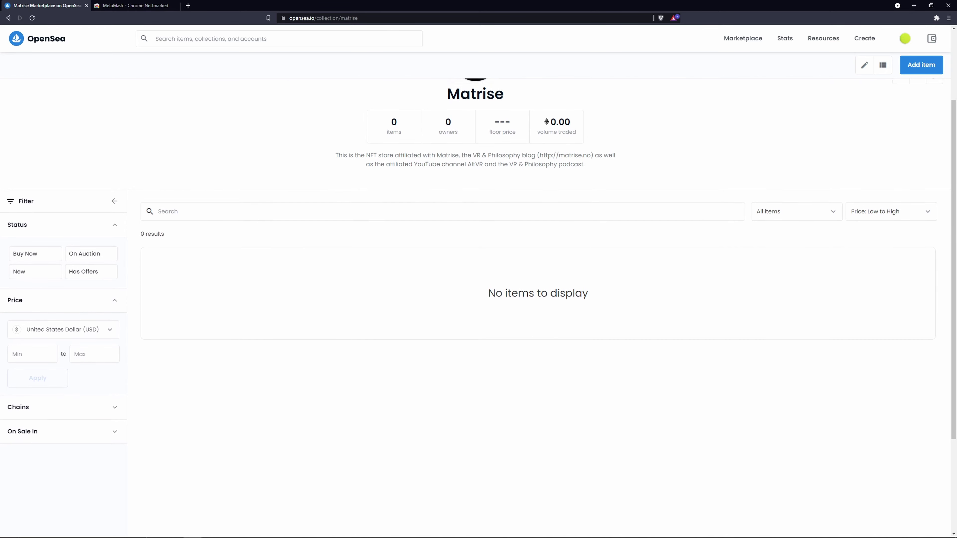
{"action": "scroll", "coordinate": [478, 307], "scroll_direction": "up", "scroll_amount": 3}
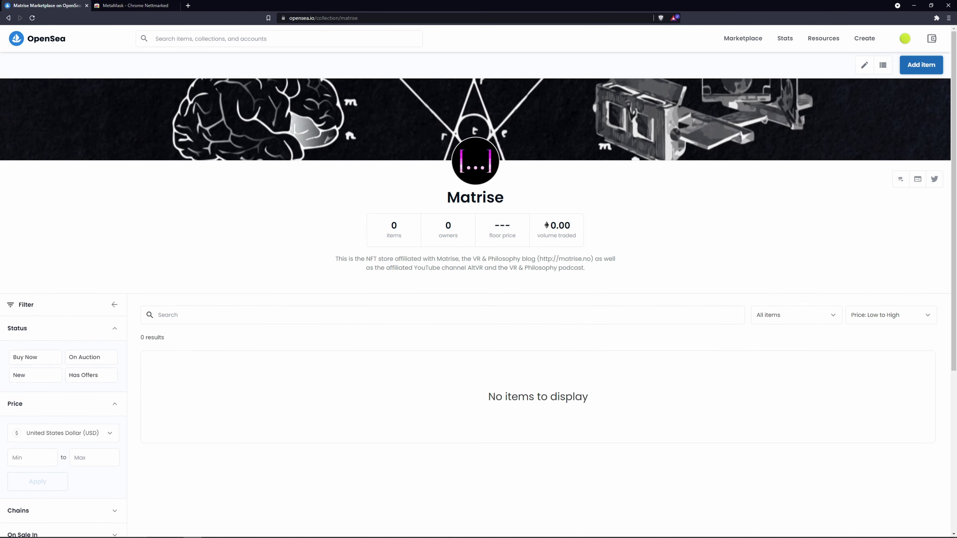
- Add a new item to the Matrise collection, upload the golden avatar 3D model and rotate its preview
{"action": "left_click", "coordinate": [921, 65]}
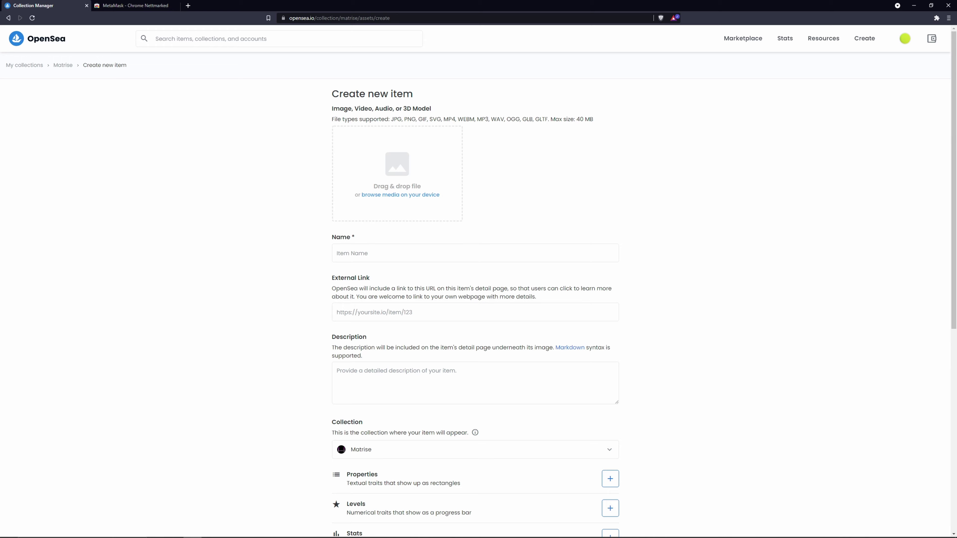
{"action": "left_click", "coordinate": [399, 195]}
{"action": "double_click", "coordinate": [89, 62]}
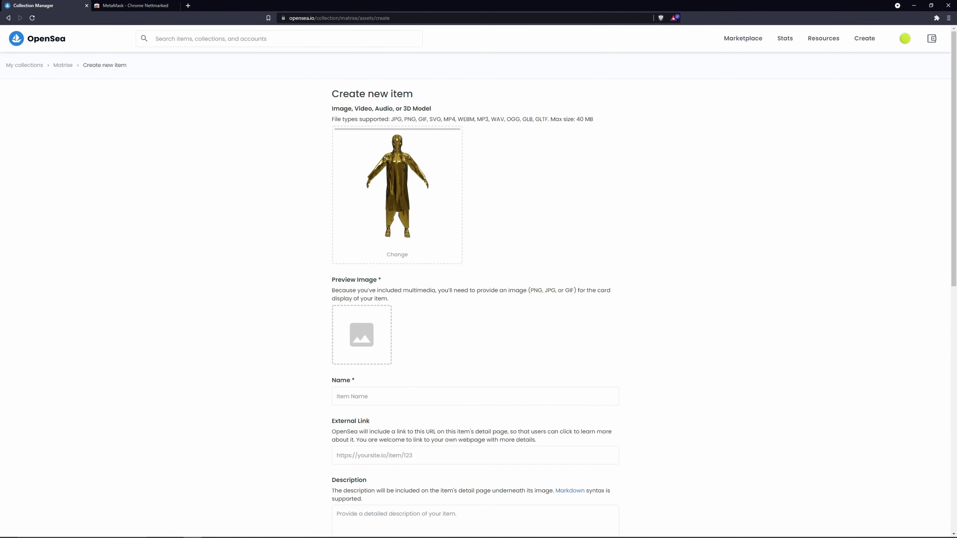
{"action": "left_click_drag", "start_coordinate": [381, 180], "coordinate": [398, 190]}
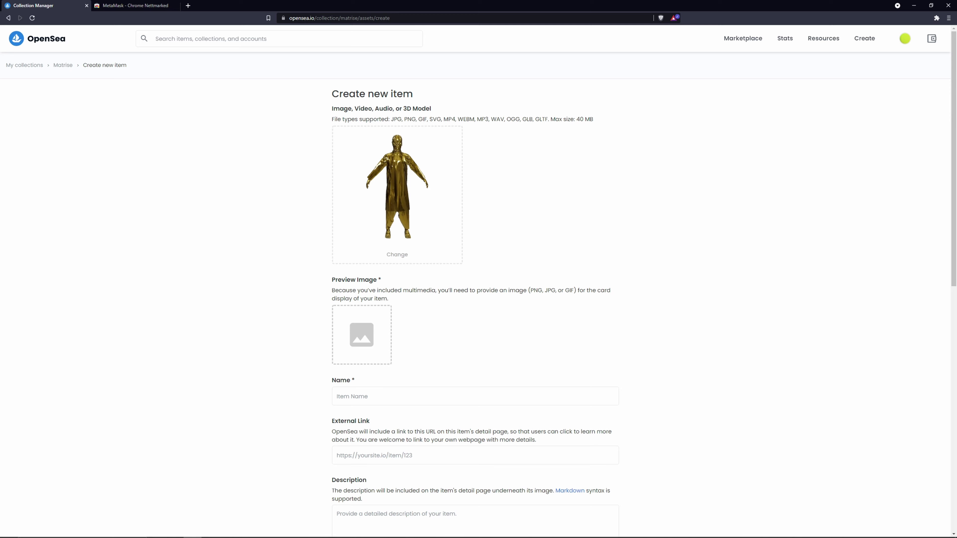
- Upload nft-avatar.PNG from the Desktop as the item's preview image
{"action": "scroll", "coordinate": [475, 287], "scroll_direction": "down", "scroll_amount": 4}
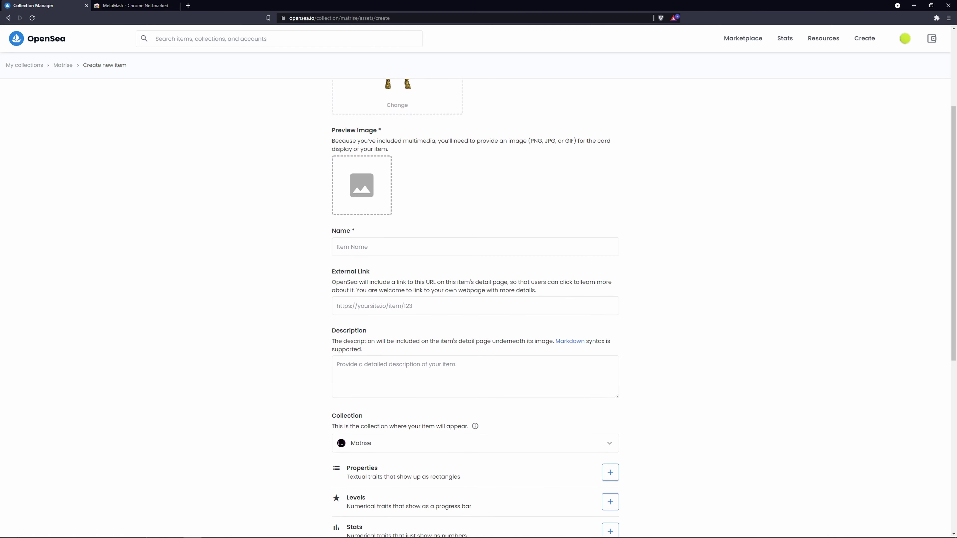
{"action": "left_click", "coordinate": [361, 185]}
{"action": "left_click", "coordinate": [30, 91]}
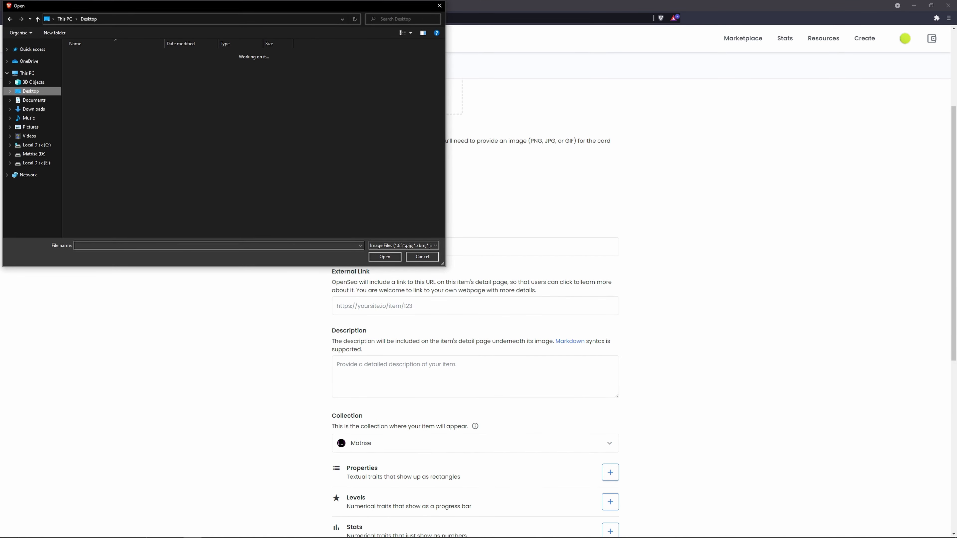
{"action": "type", "text": "nf"}
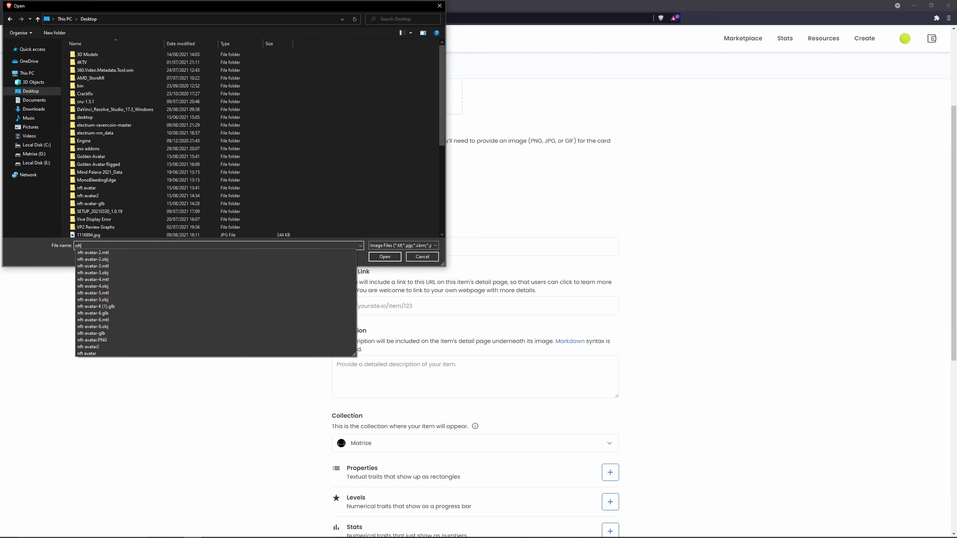
{"action": "type", "text": "t"}
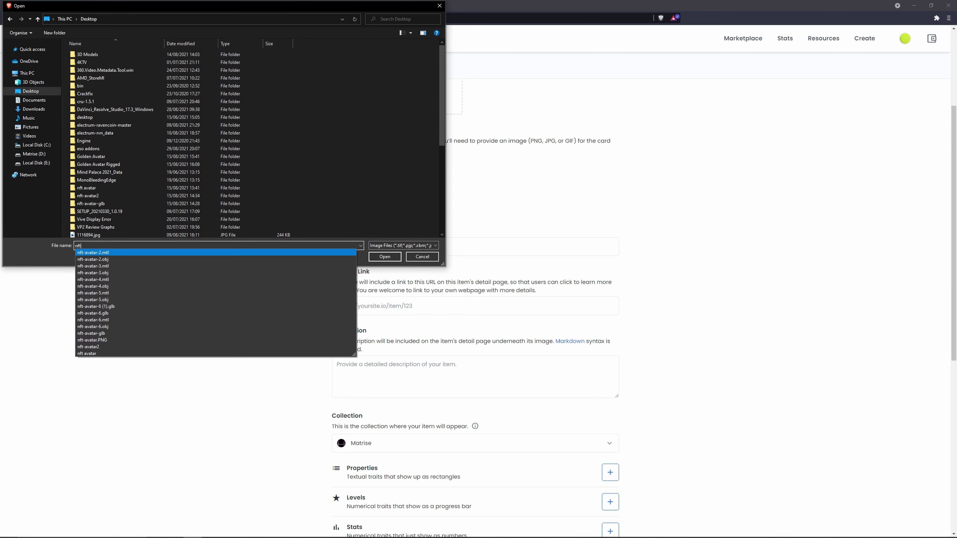
{"action": "left_click", "coordinate": [92, 340]}
{"action": "left_click", "coordinate": [385, 257]}
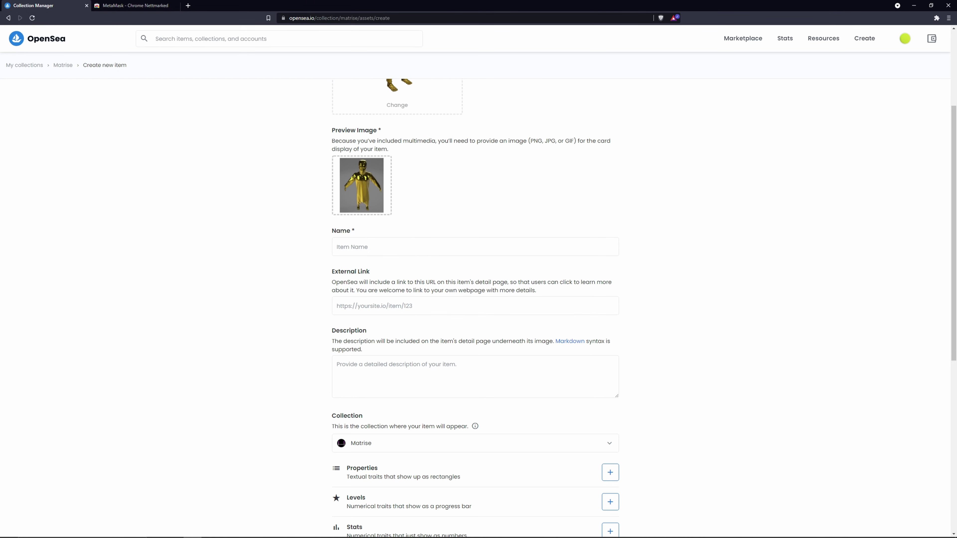
- Name the new item "AltVR Golden Avatar" and leave its external link empty
{"action": "scroll", "coordinate": [475, 307], "scroll_direction": "down", "scroll_amount": 1}
{"action": "left_click", "coordinate": [337, 210]}
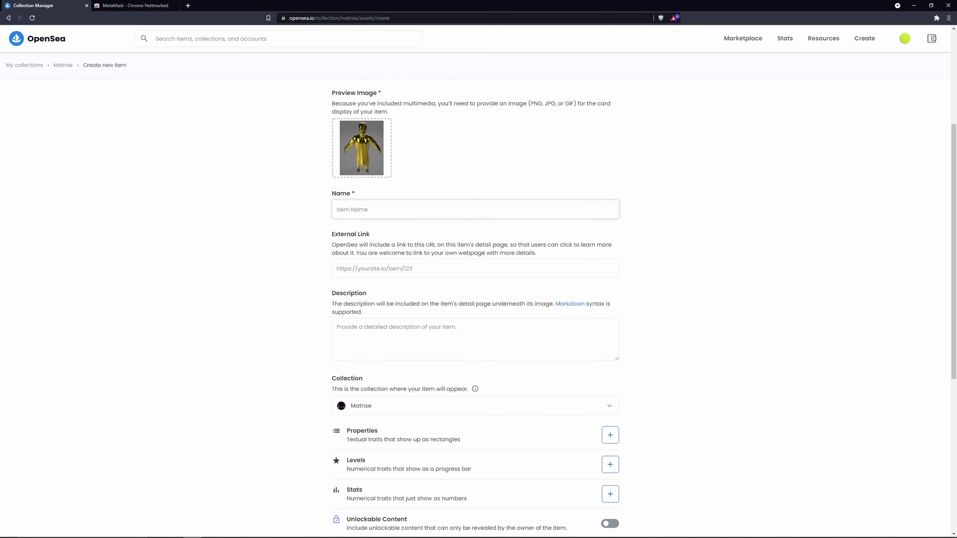
{"action": "type", "text": "AltVR Golden Avatar"}
{"action": "left_click", "coordinate": [337, 268]}
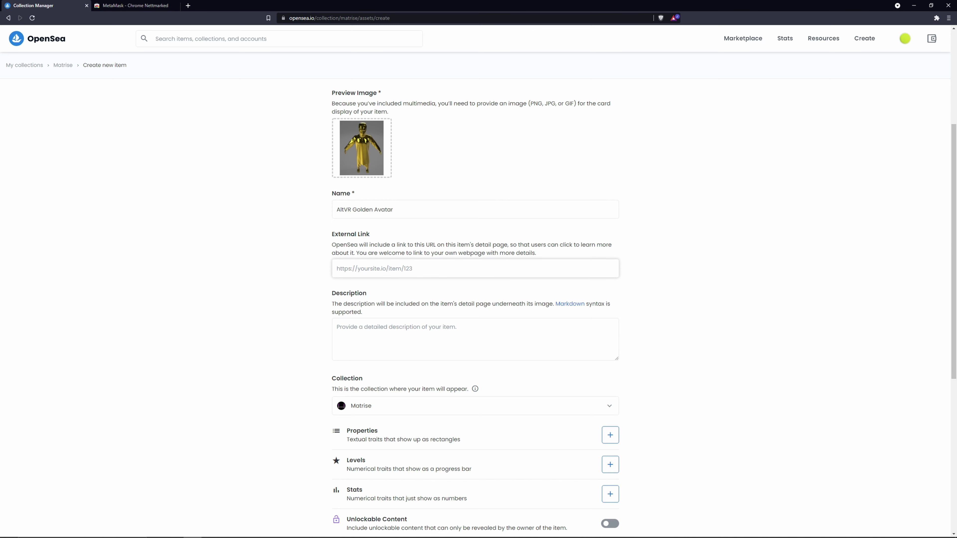
- Enter the description "This is the Golden Avatar created for the AltVR YouTube video on NFT Avatars." and create the item
{"action": "scroll", "coordinate": [475, 302], "scroll_direction": "down", "scroll_amount": 1}
{"action": "left_click", "coordinate": [337, 290]}
{"action": "type", "text": "This is the "}
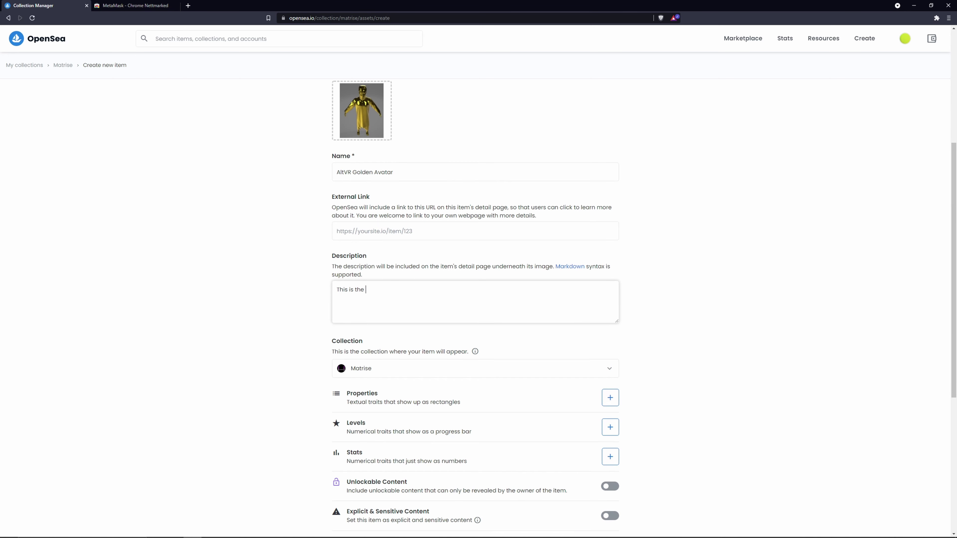
{"action": "type", "text": "Golden Avatar created for the AltVR YouTube video on NFT Avatars."}
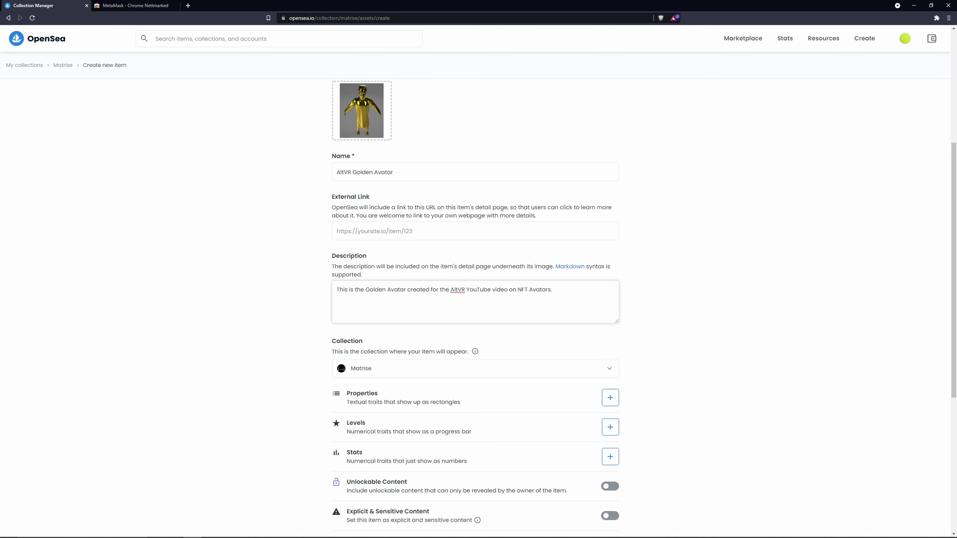
{"action": "scroll", "coordinate": [475, 301], "scroll_direction": "down", "scroll_amount": 7}
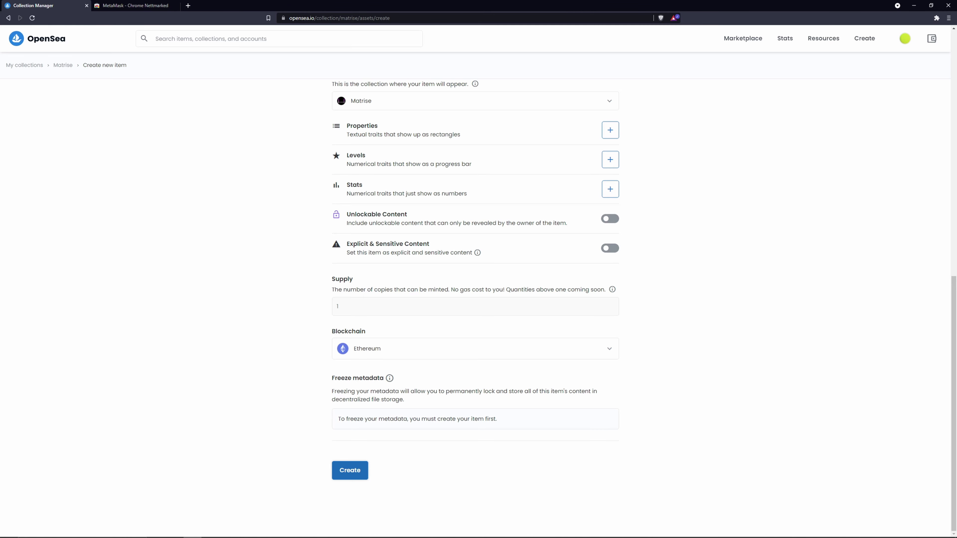
{"action": "left_click", "coordinate": [349, 470]}
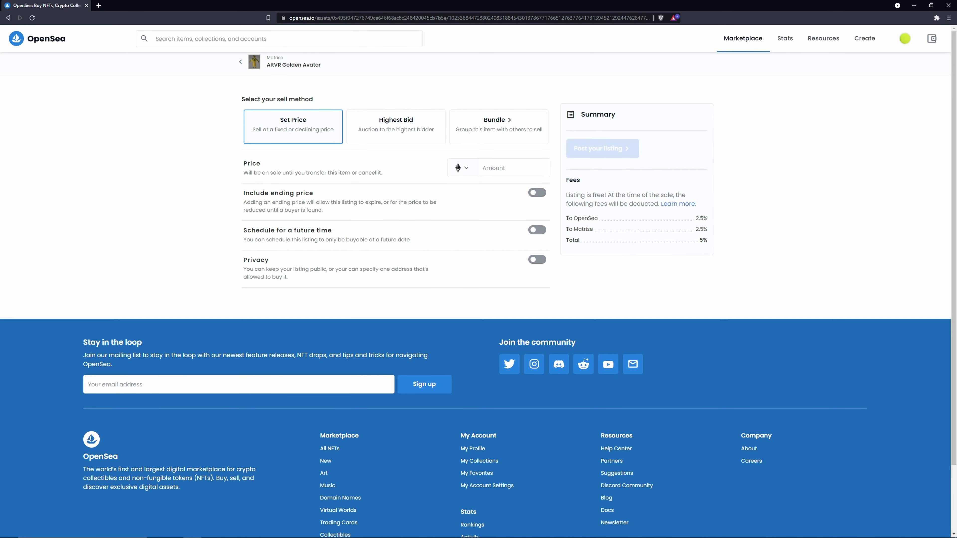
- Choose the Highest Bid sell method for the golden avatar and set the minimum bid to 0.5 ETH
{"action": "left_click", "coordinate": [493, 168]}
{"action": "left_click", "coordinate": [395, 127]}
{"action": "left_click", "coordinate": [493, 167]}
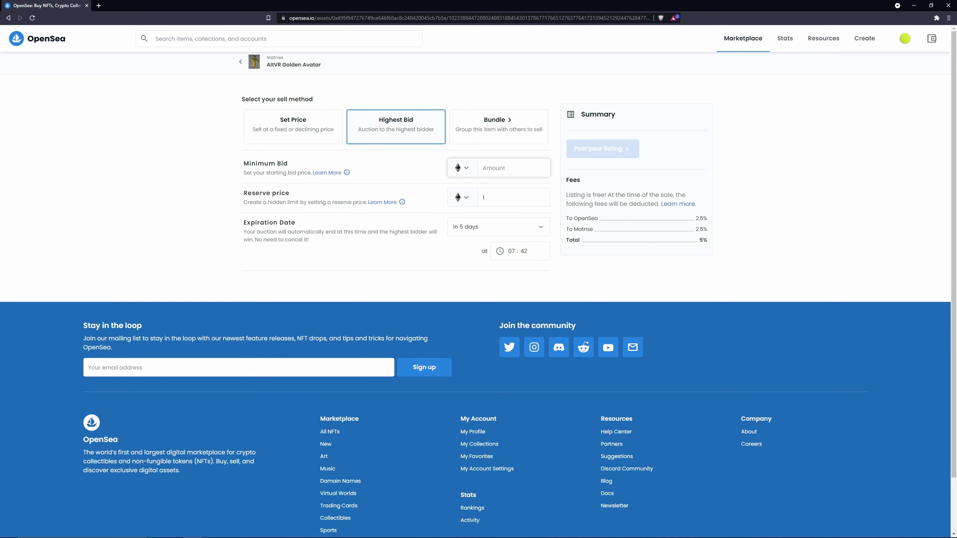
{"action": "type", "text": "0.5"}
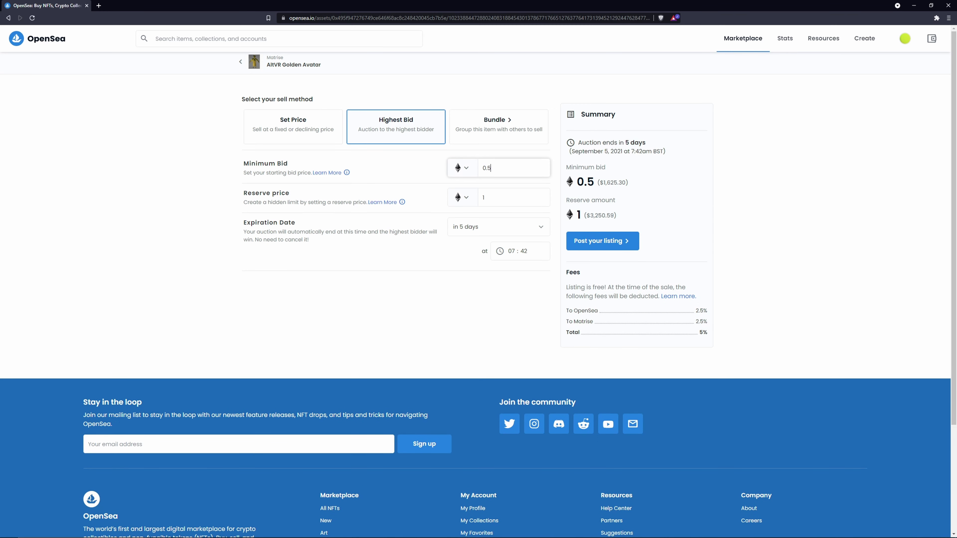
- Set the auction's expiration to a custom date of December 31, 2021
{"action": "left_click", "coordinate": [498, 226]}
{"action": "left_click", "coordinate": [477, 303]}
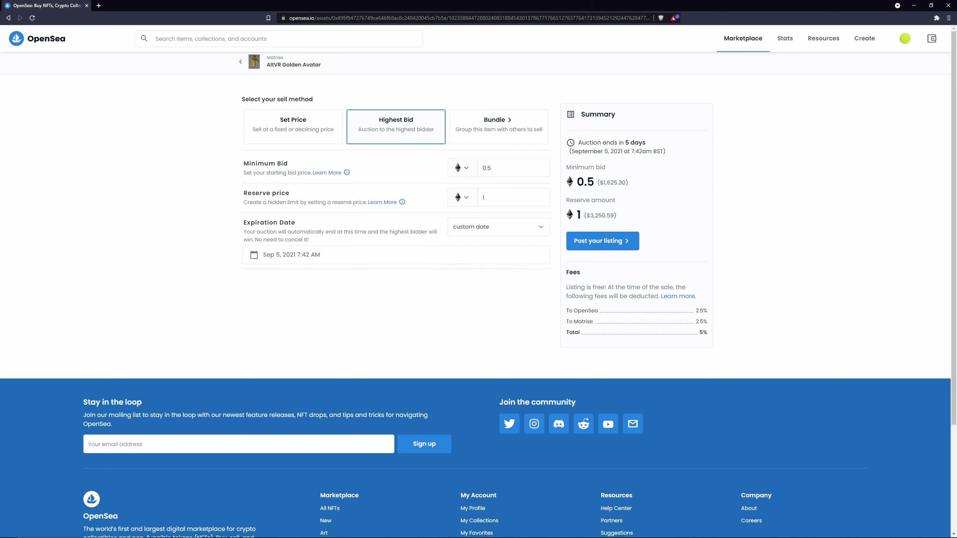
{"action": "left_click", "coordinate": [251, 255]}
{"action": "left_click", "coordinate": [332, 279]}
{"action": "left_click", "coordinate": [332, 279]}
{"action": "left_click", "coordinate": [332, 278]}
{"action": "left_click", "coordinate": [332, 278]}
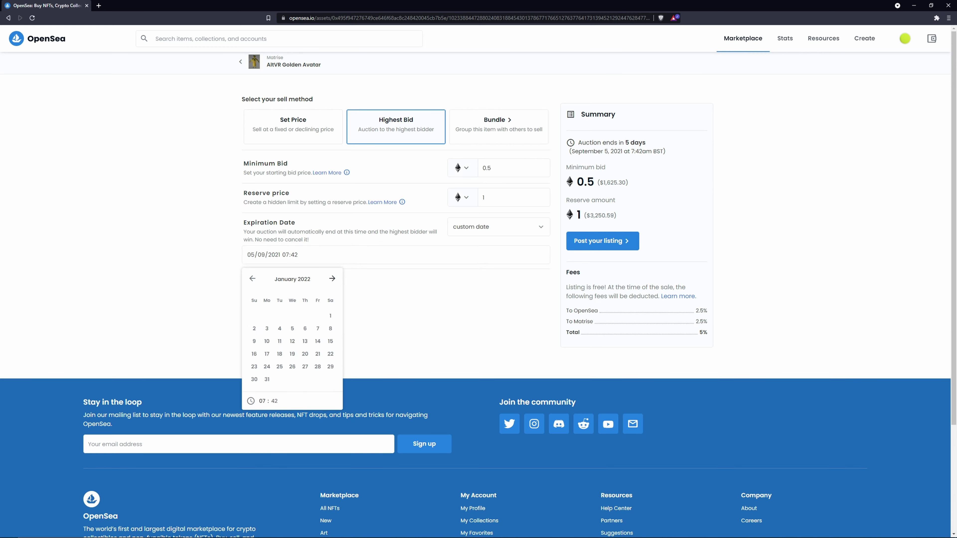
{"action": "left_click", "coordinate": [252, 279]}
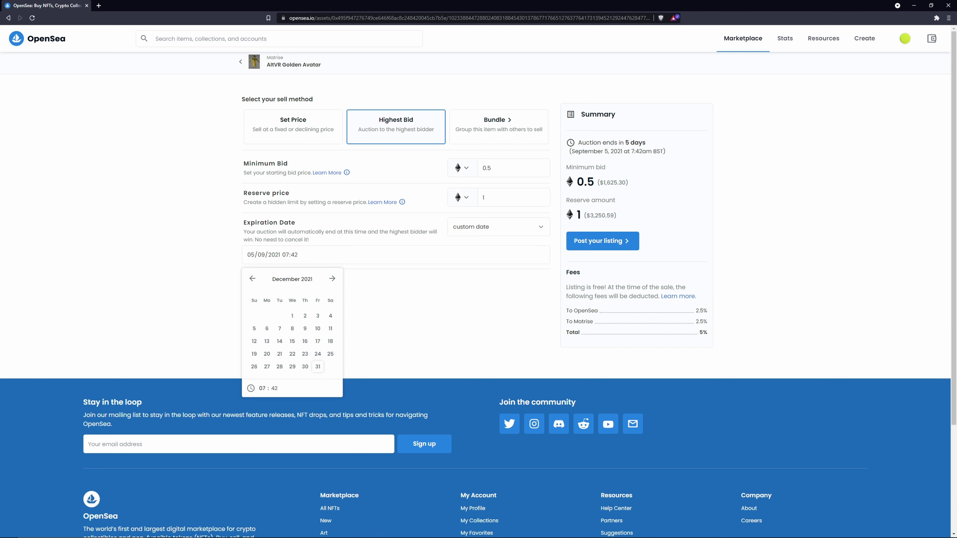
{"action": "left_click", "coordinate": [317, 366]}
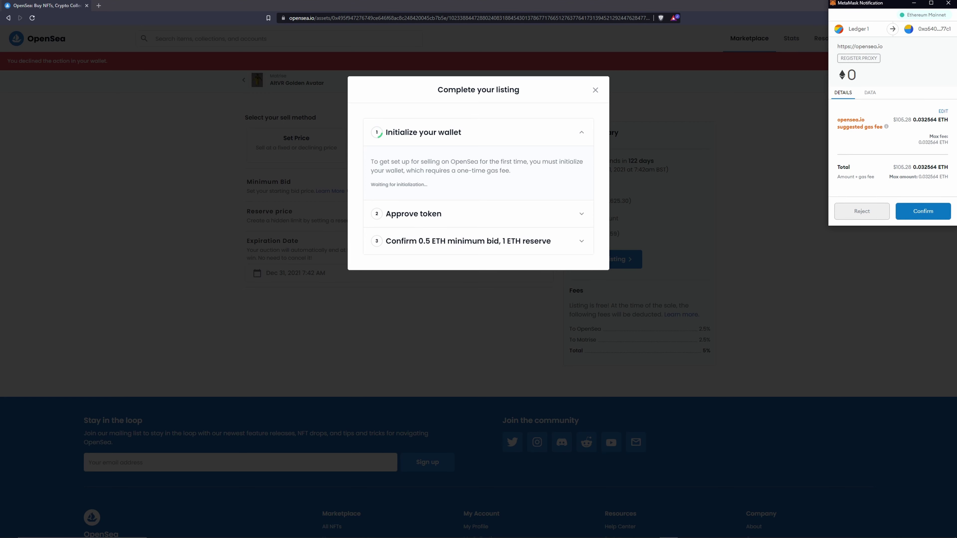
- Complete the auction listing through MetaMask by confirming the wallet initialization, WETH approval and signature request
{"action": "left_click", "coordinate": [923, 211]}
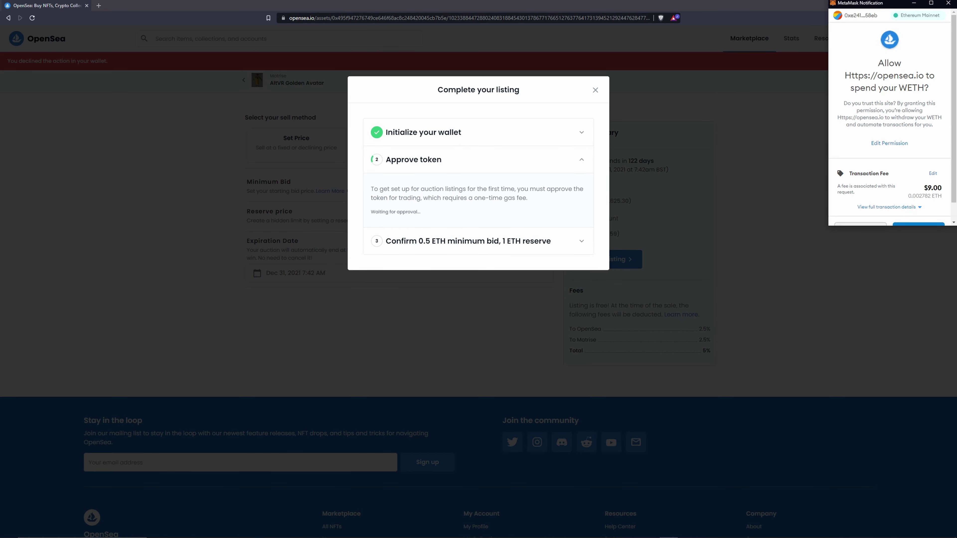
{"action": "scroll", "coordinate": [889, 117], "scroll_direction": "down", "scroll_amount": 1}
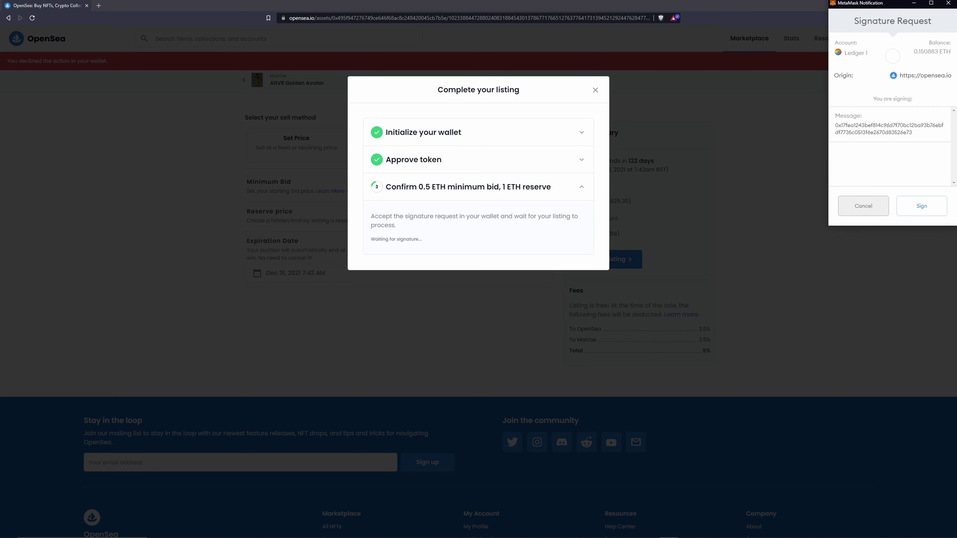
{"action": "left_click", "coordinate": [921, 206]}
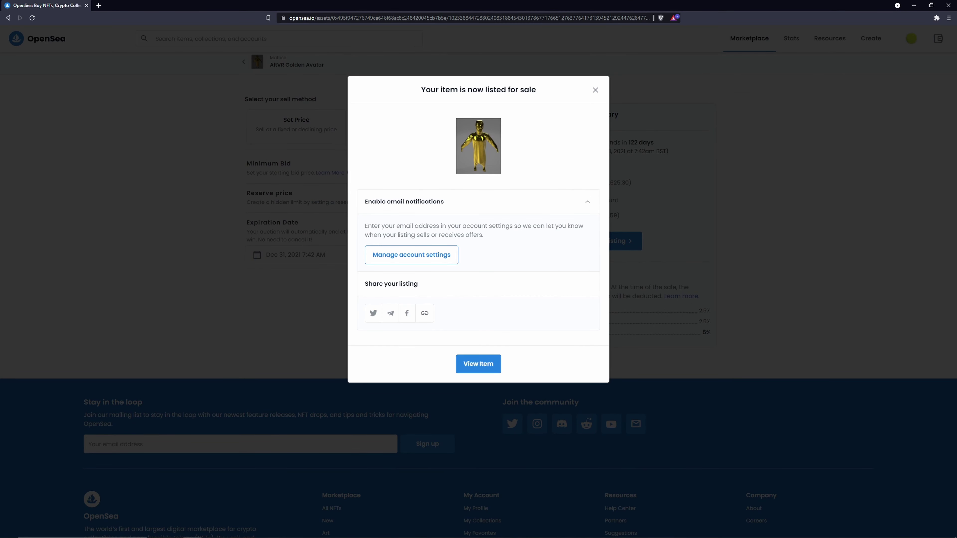
{"action": "triple_click", "coordinate": [478, 89]}
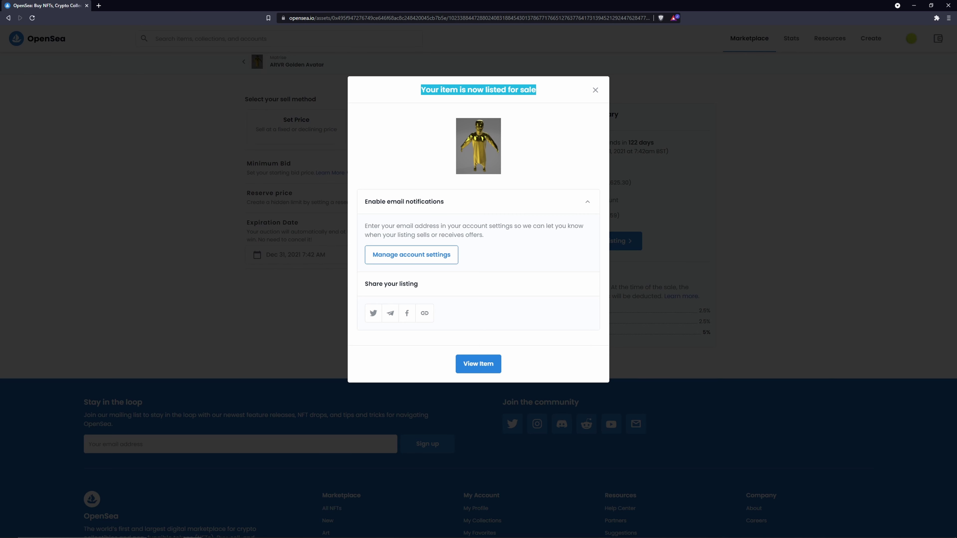